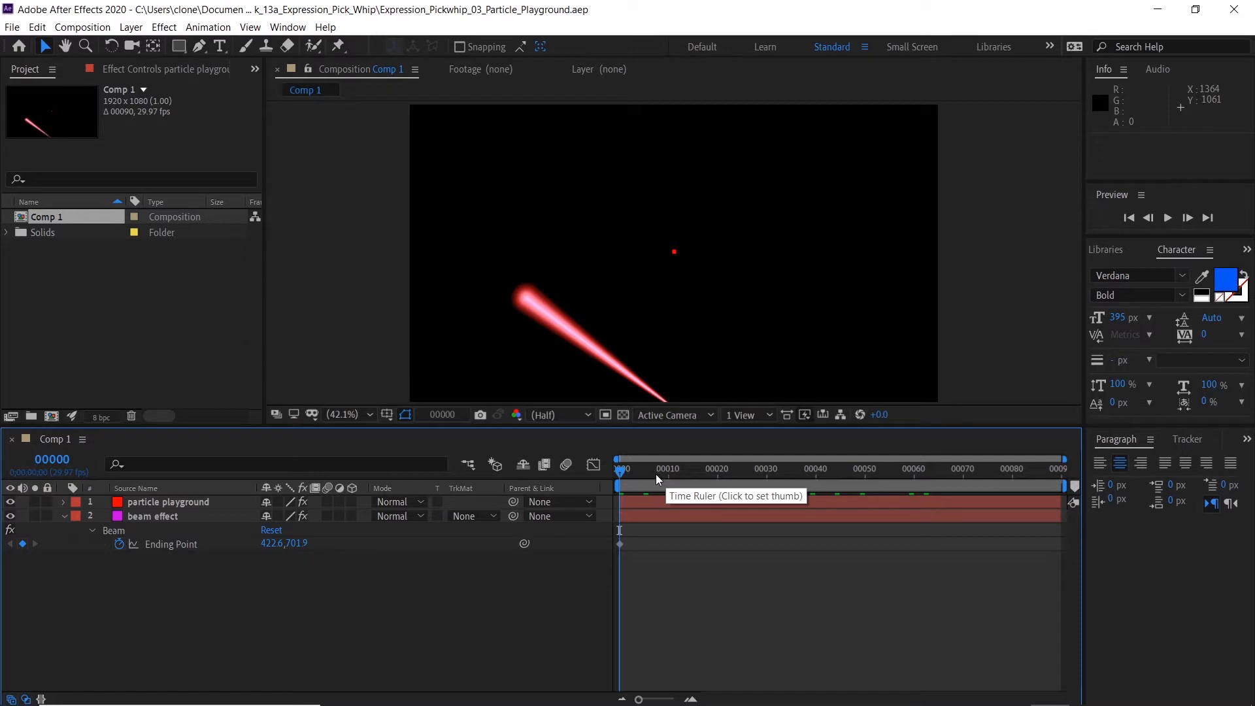
Scrub through the first 20 frames of Comp 1 to examine the particle playground and beam effect layers
drag(654, 474, 603, 480)
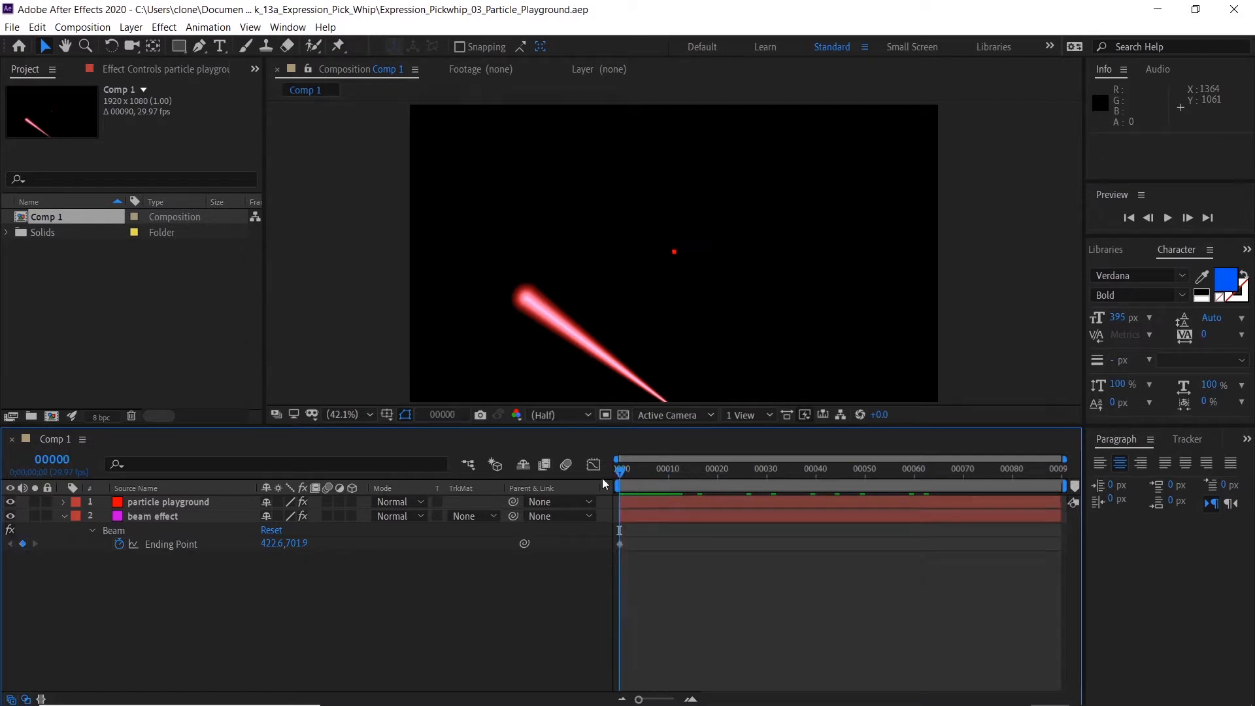
click(163, 516)
click(163, 514)
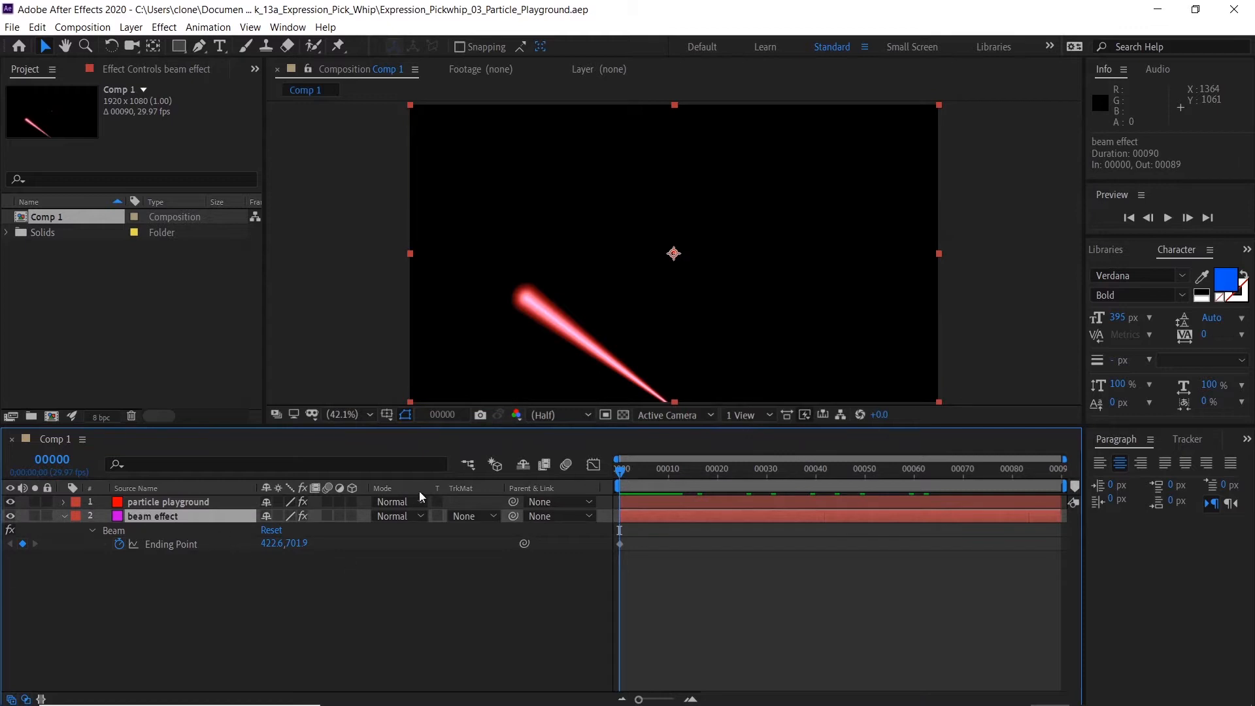
drag(625, 469, 693, 470)
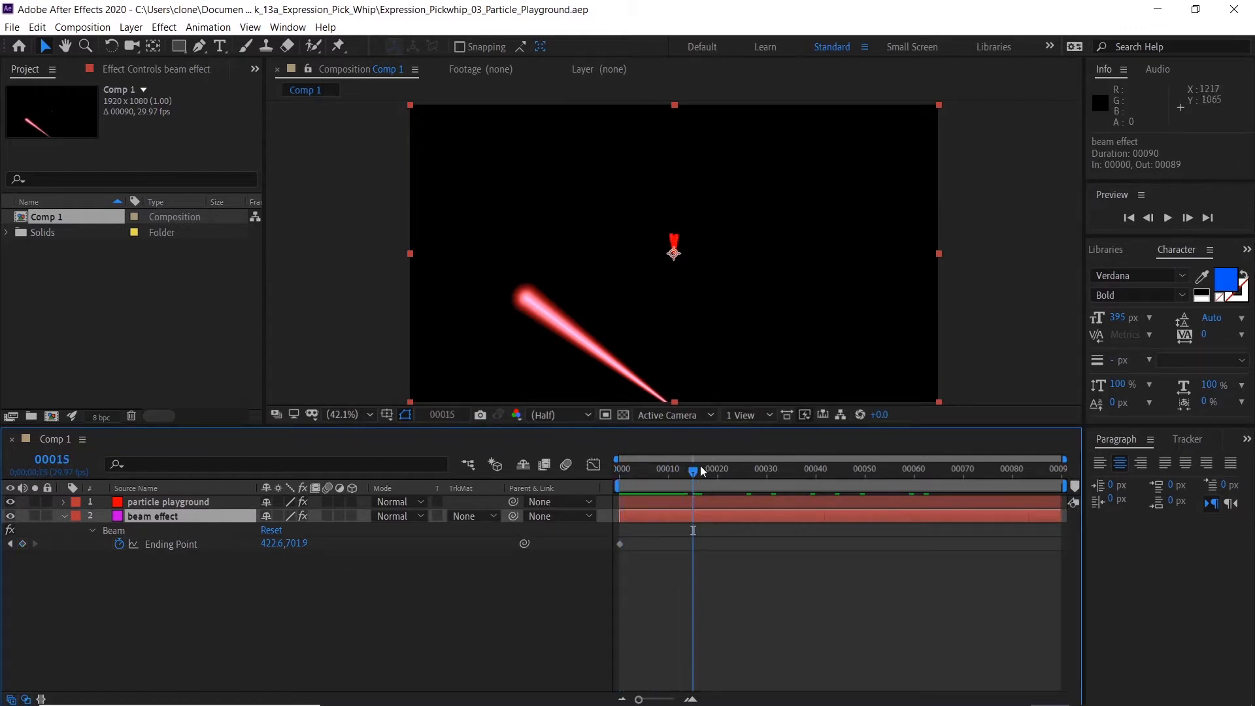
mouse_move(694, 472)
mouse_down()
mouse_move(621, 471)
mouse_move(717, 471)
mouse_up()
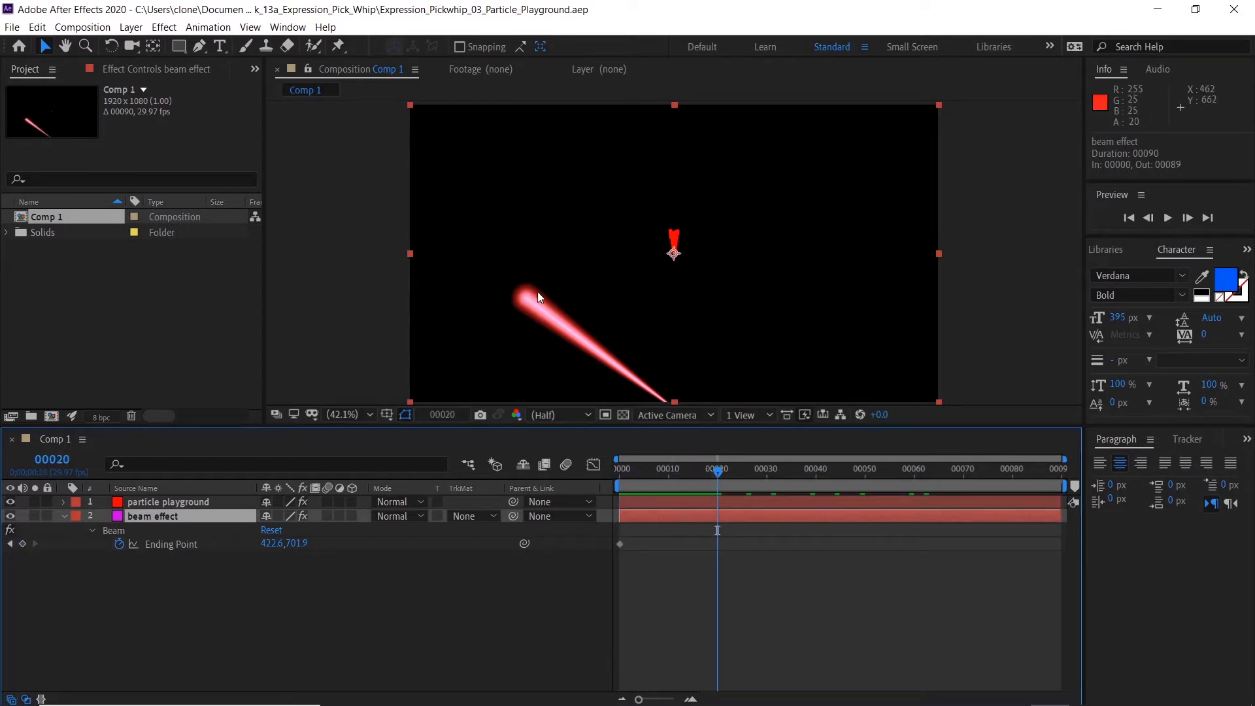
key(period)
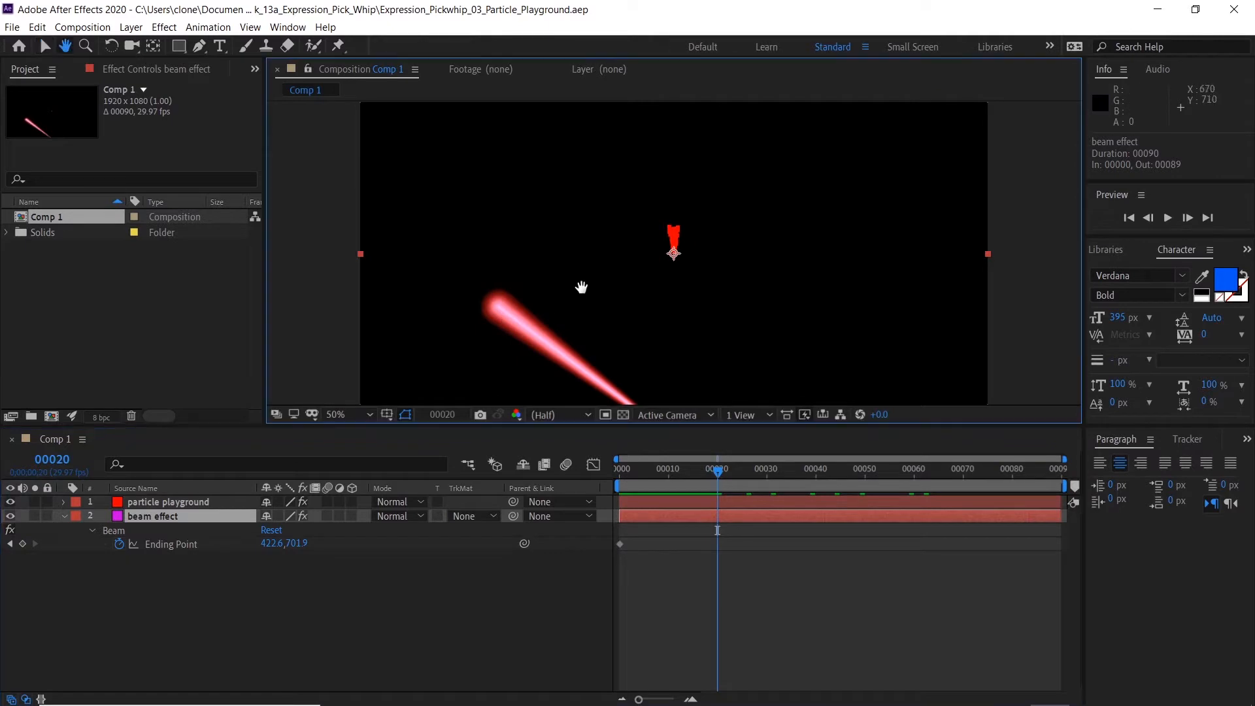
drag(582, 289, 587, 231)
drag(722, 473, 594, 475)
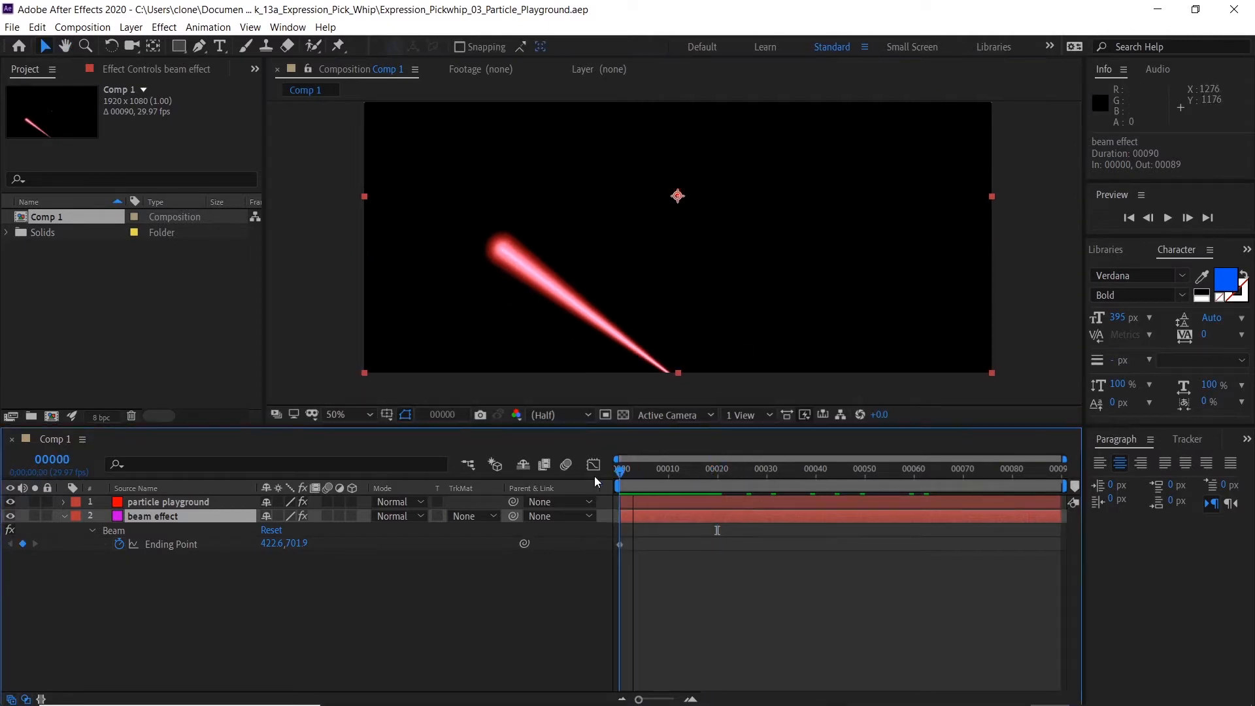
Select the Beam effect on the beam effect layer and reveal its keyframed Ending Point property
click(108, 69)
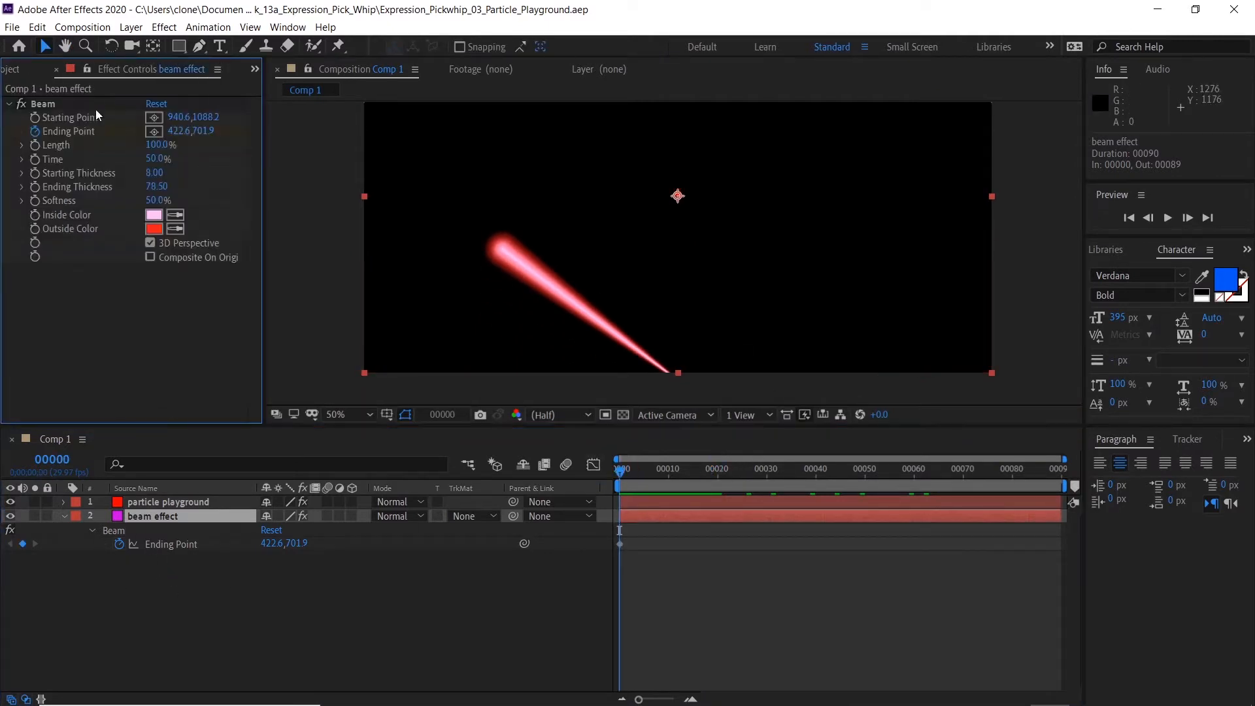
click(23, 72)
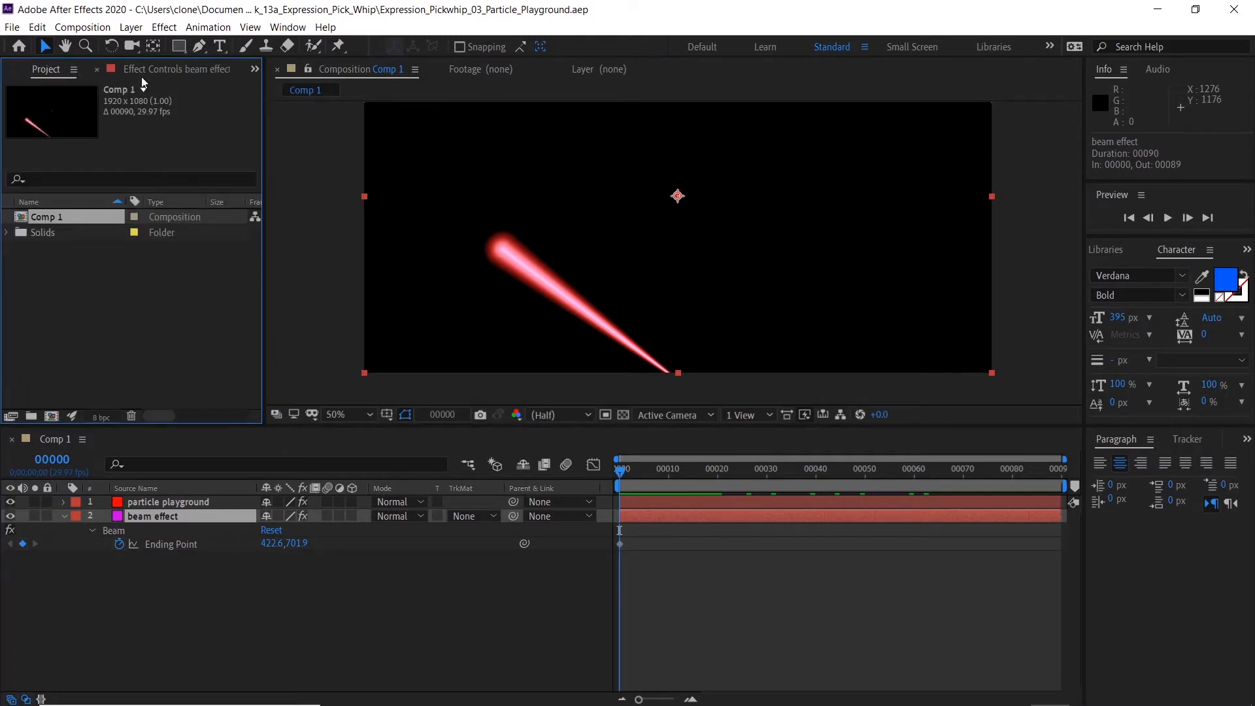
click(66, 513)
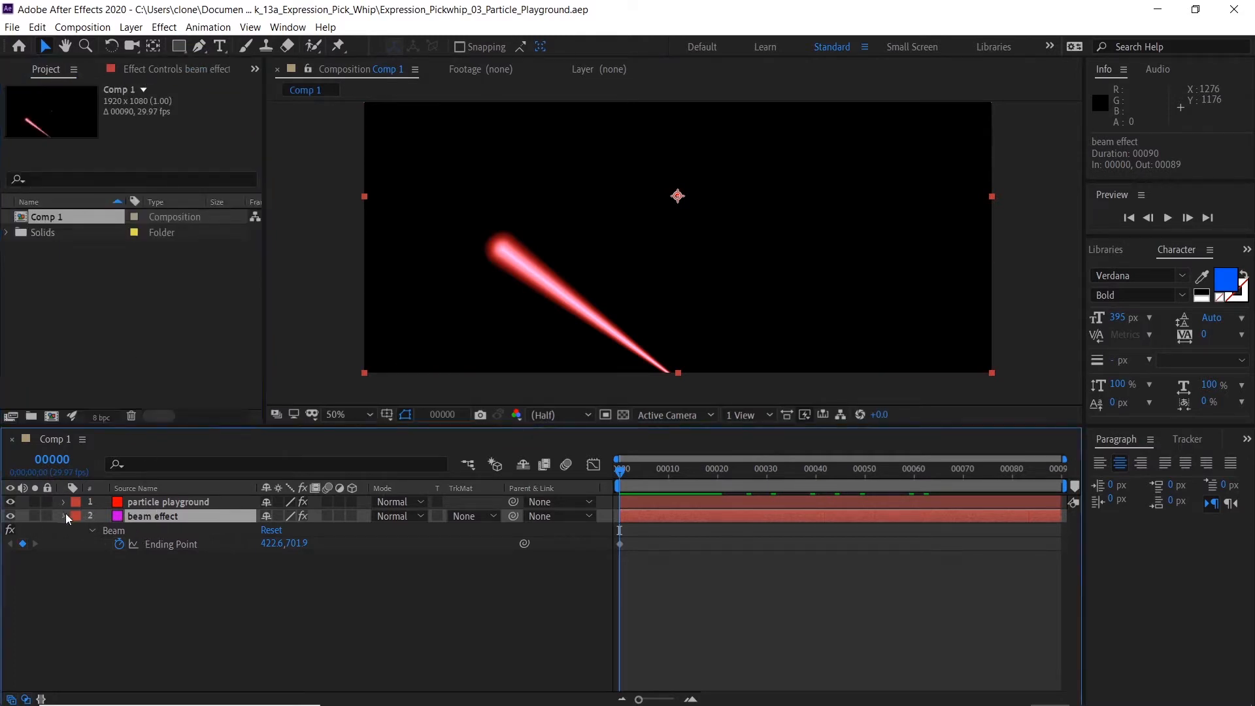
click(65, 514)
key(e)
click(120, 531)
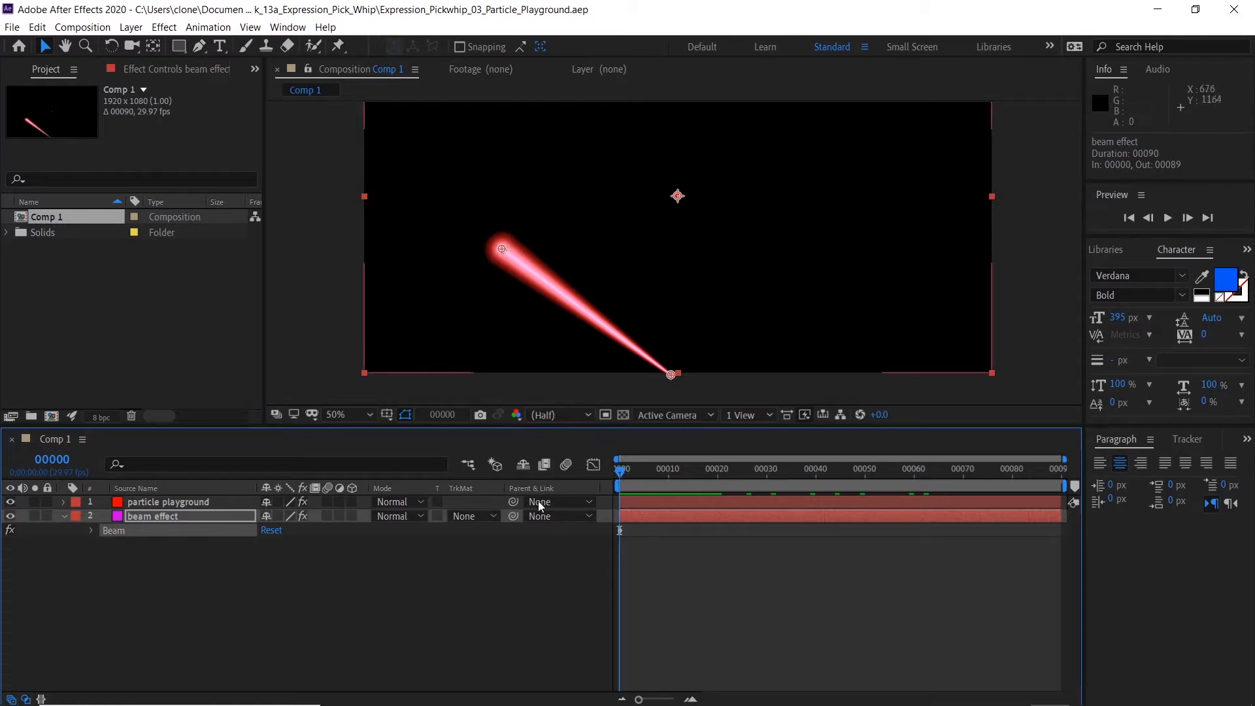
key(u)
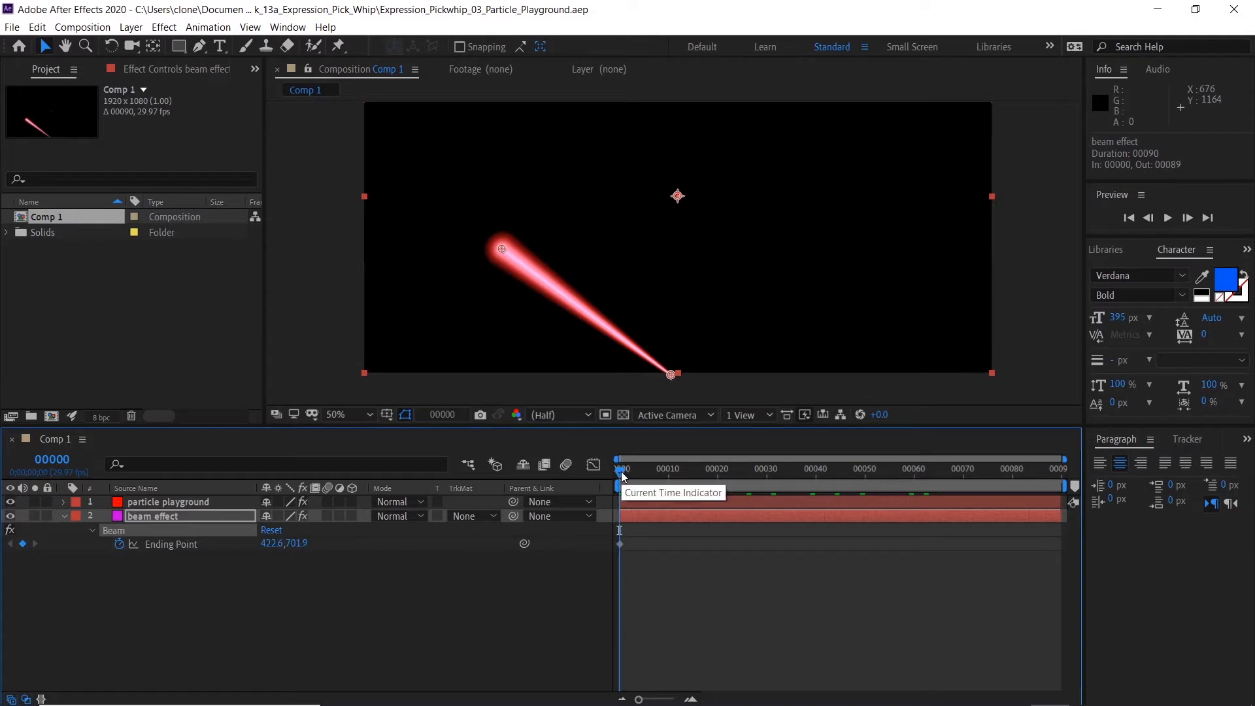
Keyframe the beam's Ending Point at frame 16 near 1438.6, 717.9 and swing it back to the left at about frame 35
drag(621, 475, 698, 476)
drag(501, 249, 836, 255)
drag(698, 476, 792, 470)
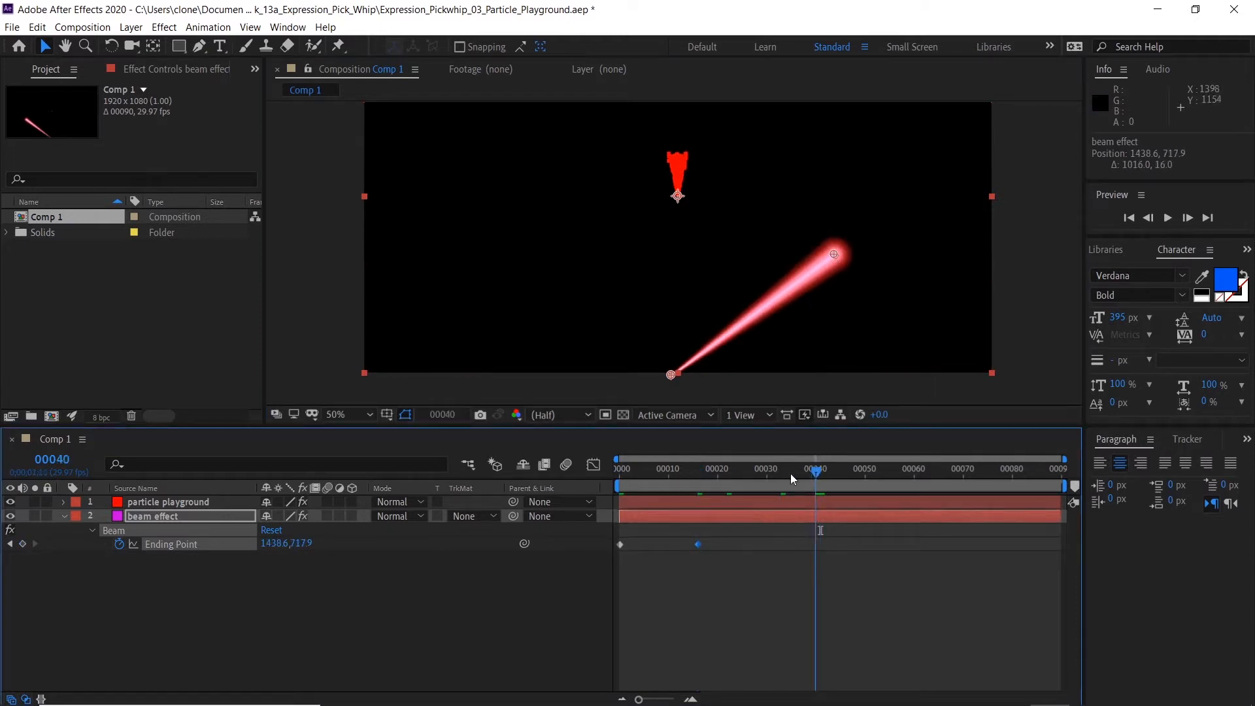
drag(834, 253, 582, 276)
Keyframe the Ending Point to the right at about frame 53, at 658.6, 821.9 on frame 74 and at 1198.6, 821.9 on frame 89
drag(791, 470, 880, 471)
drag(570, 278, 763, 287)
drag(879, 470, 982, 469)
drag(762, 288, 578, 288)
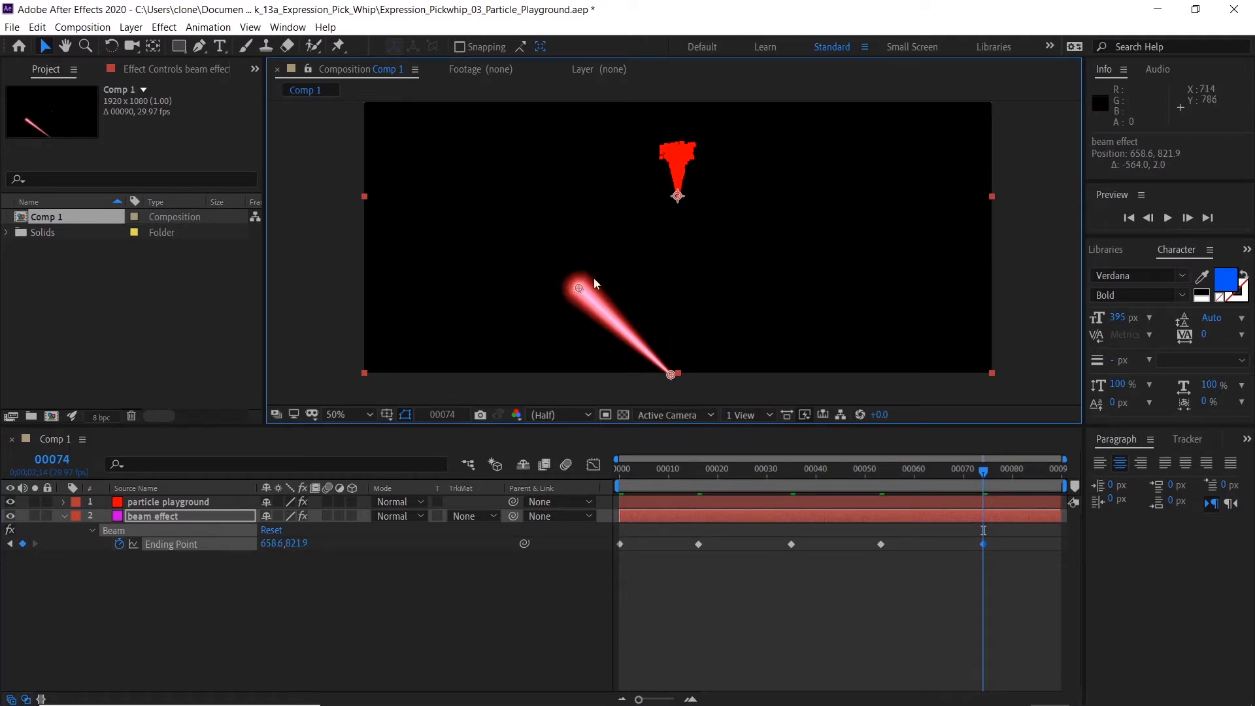
drag(990, 473, 1062, 469)
drag(579, 287, 756, 288)
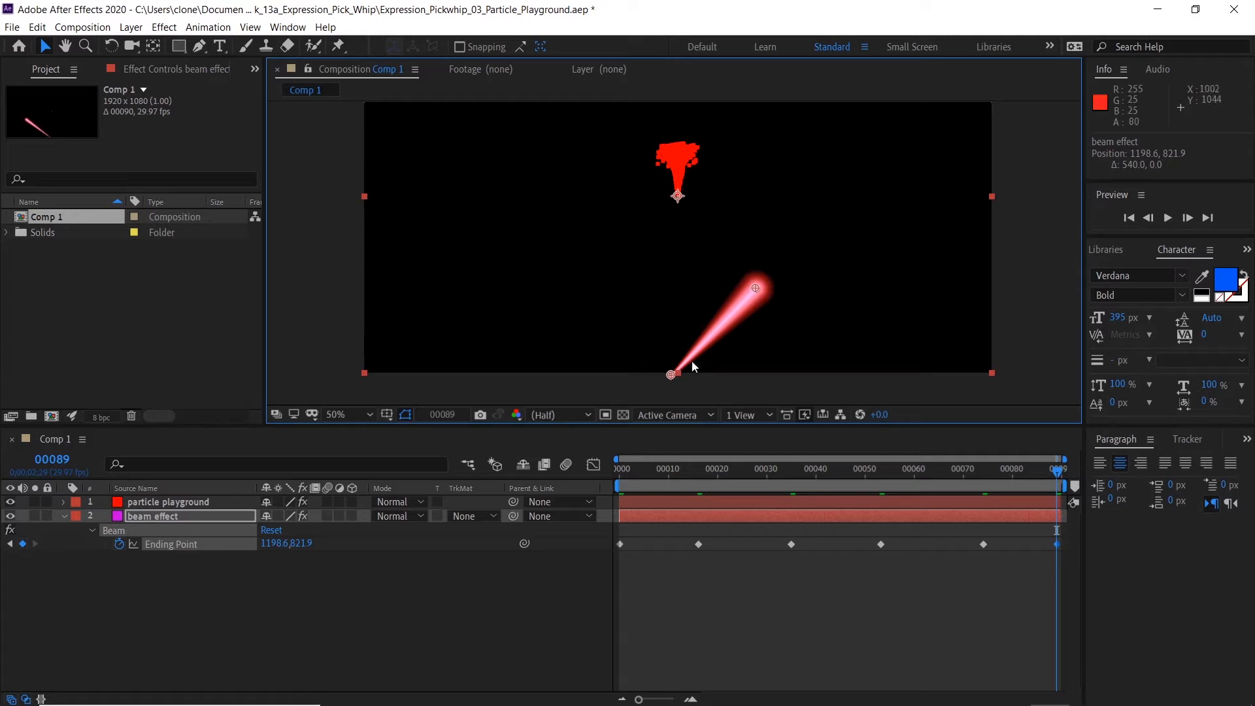
Preview the beam's side-to-side animation and scrub from the start to compare it with the particle emission point
key(space)
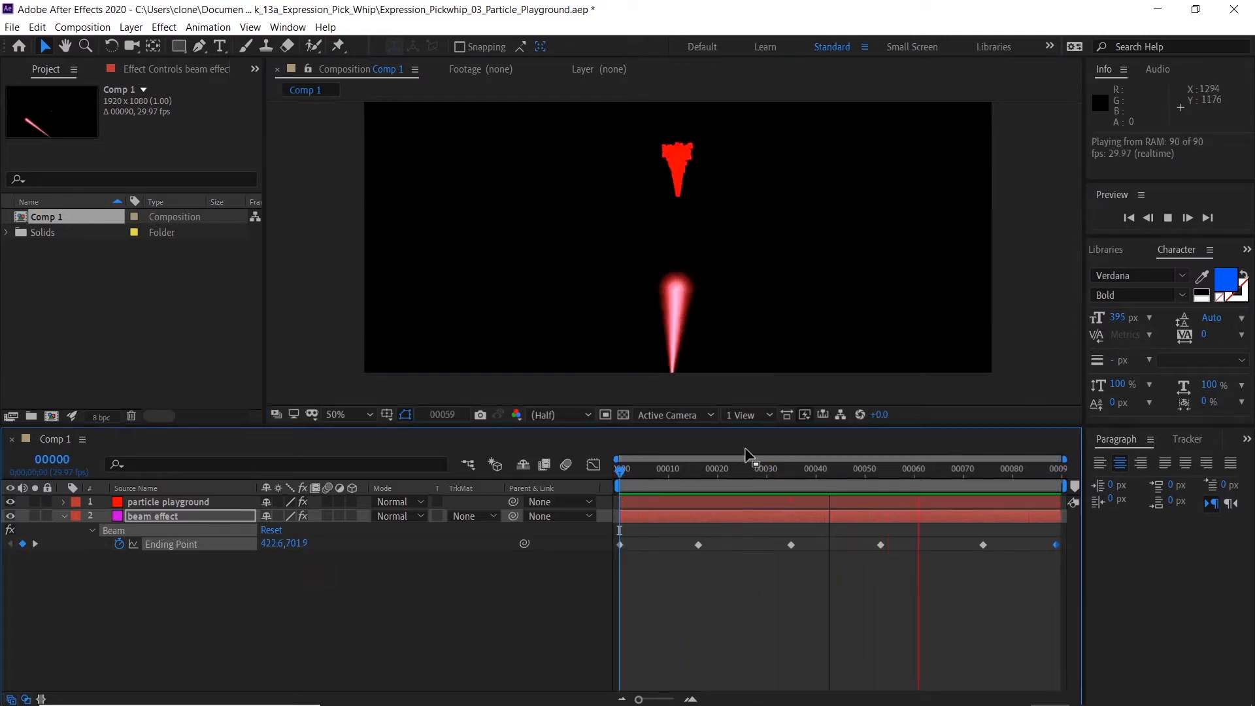
key(space)
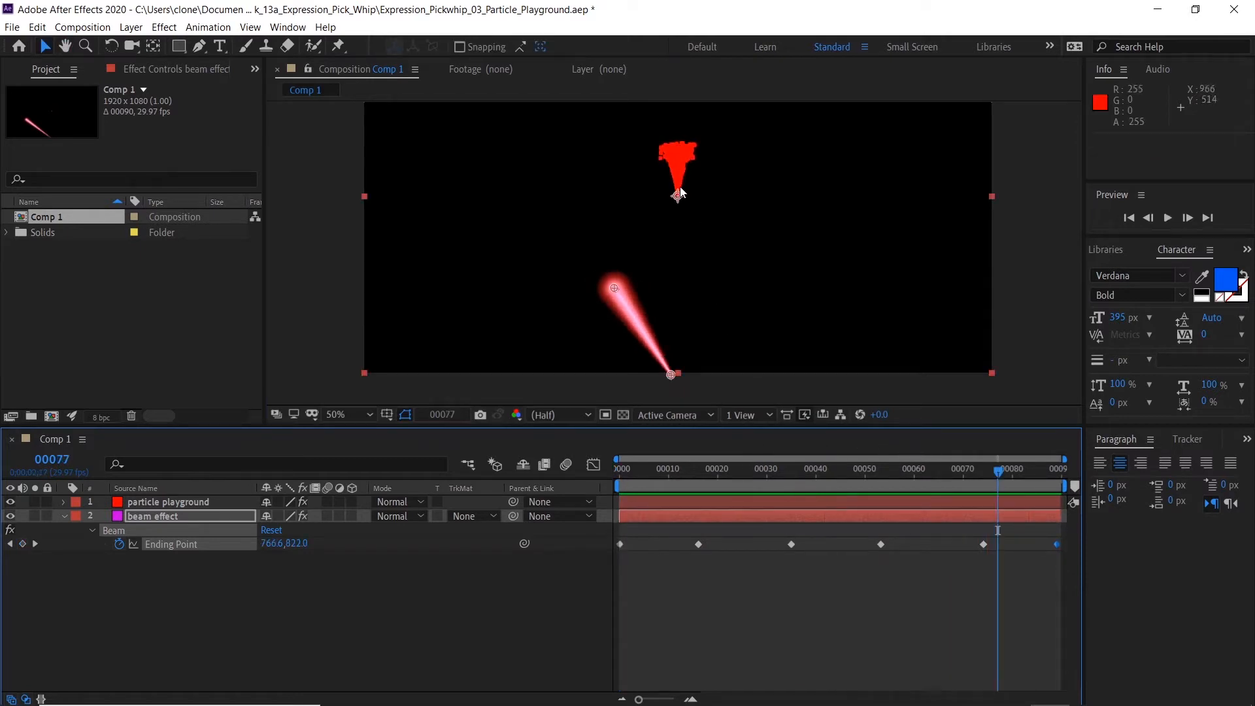
drag(988, 474, 619, 487)
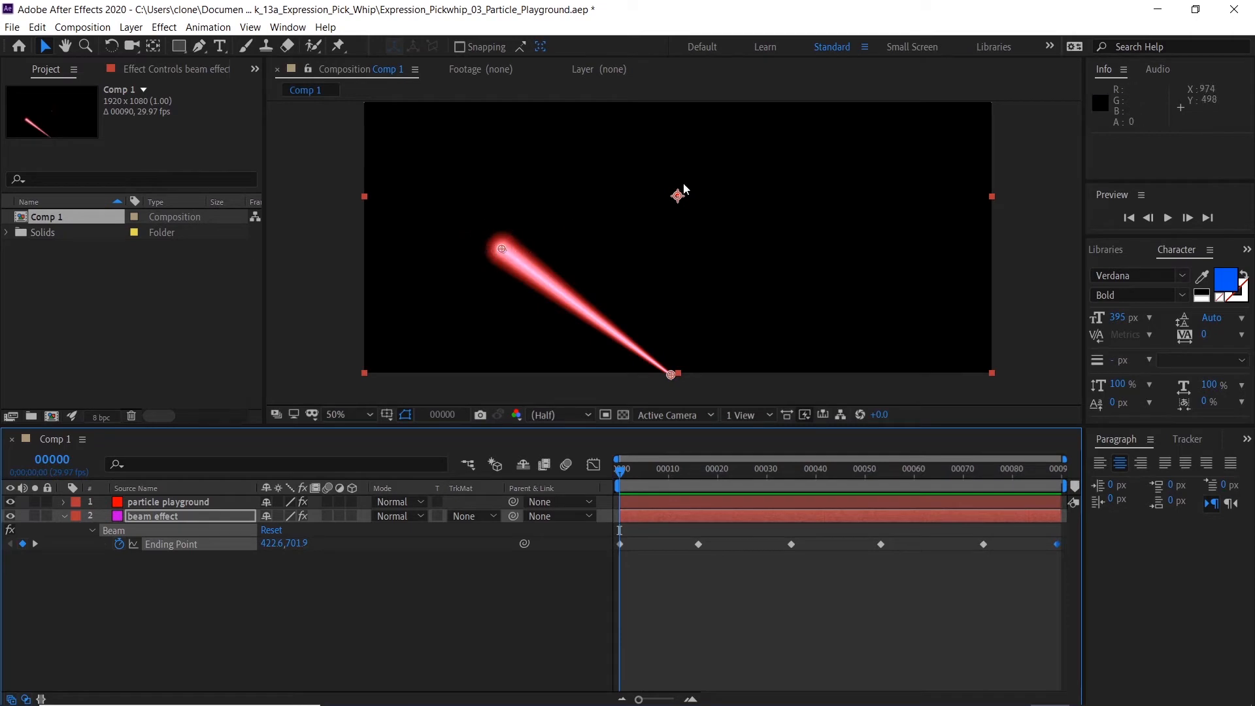
drag(642, 470, 703, 469)
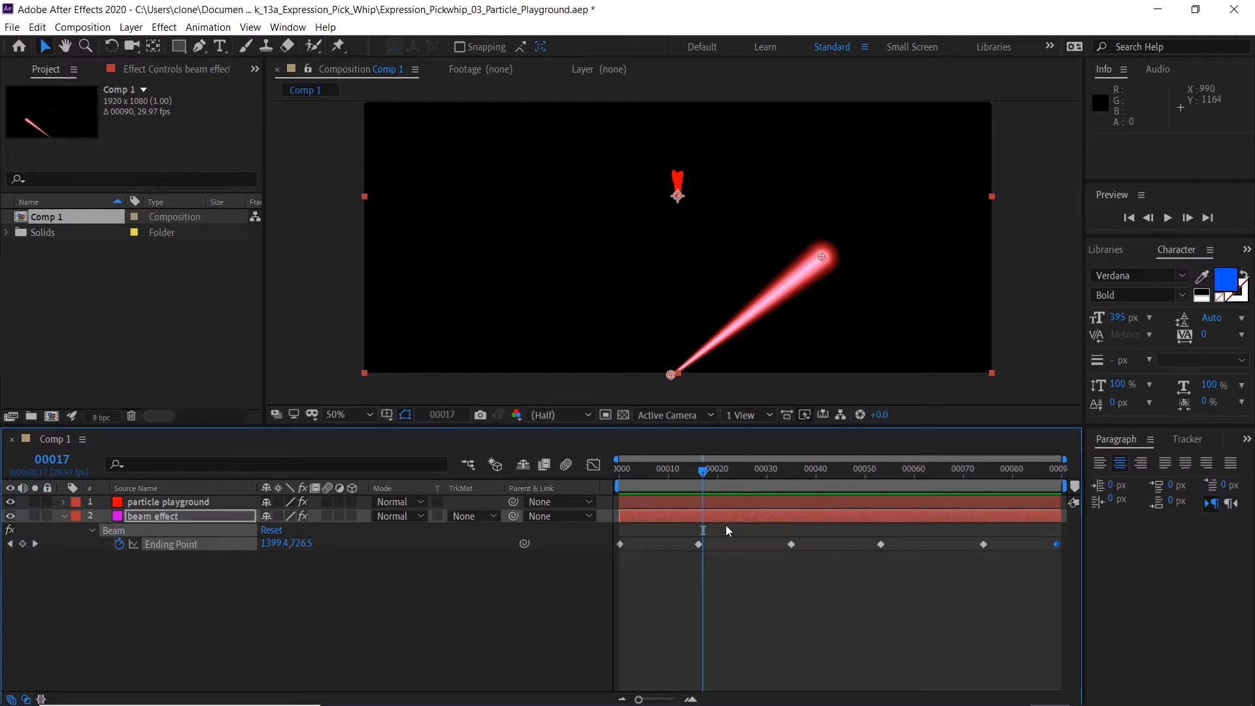
drag(707, 472, 855, 469)
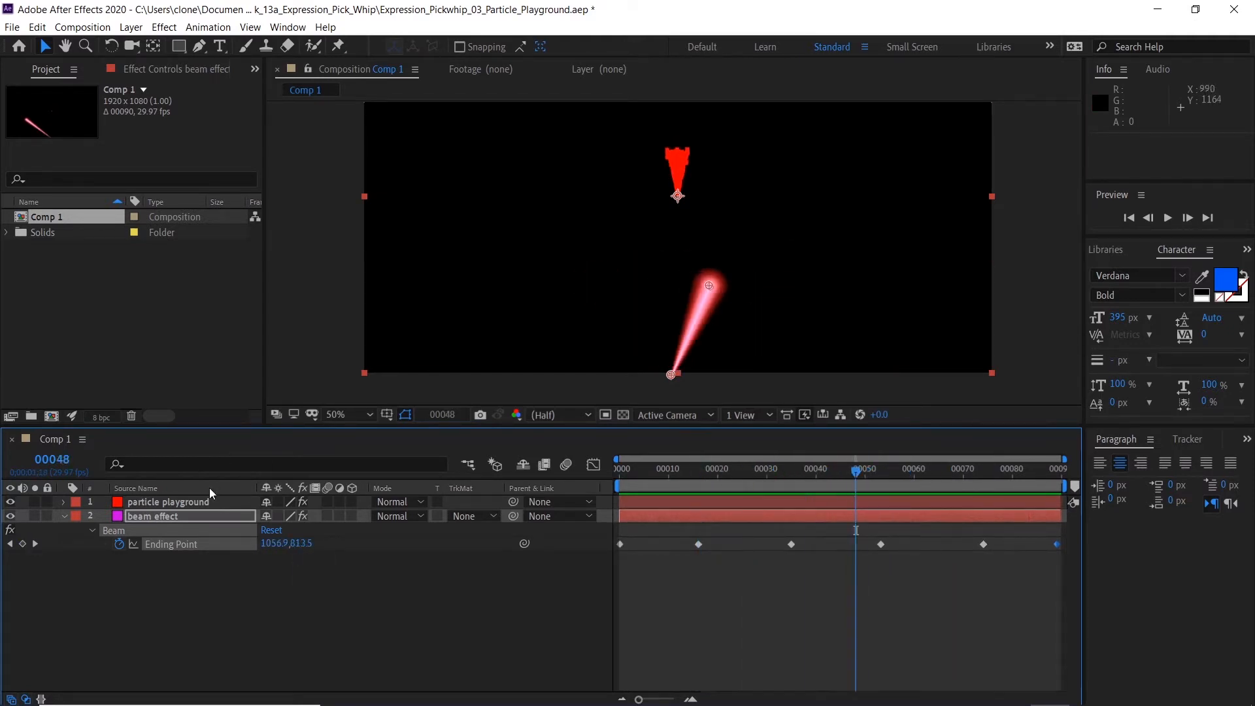
Open the Particle Playground effect's Cannon settings on the particle playground layer and examine the particle emission up close
click(167, 502)
click(135, 69)
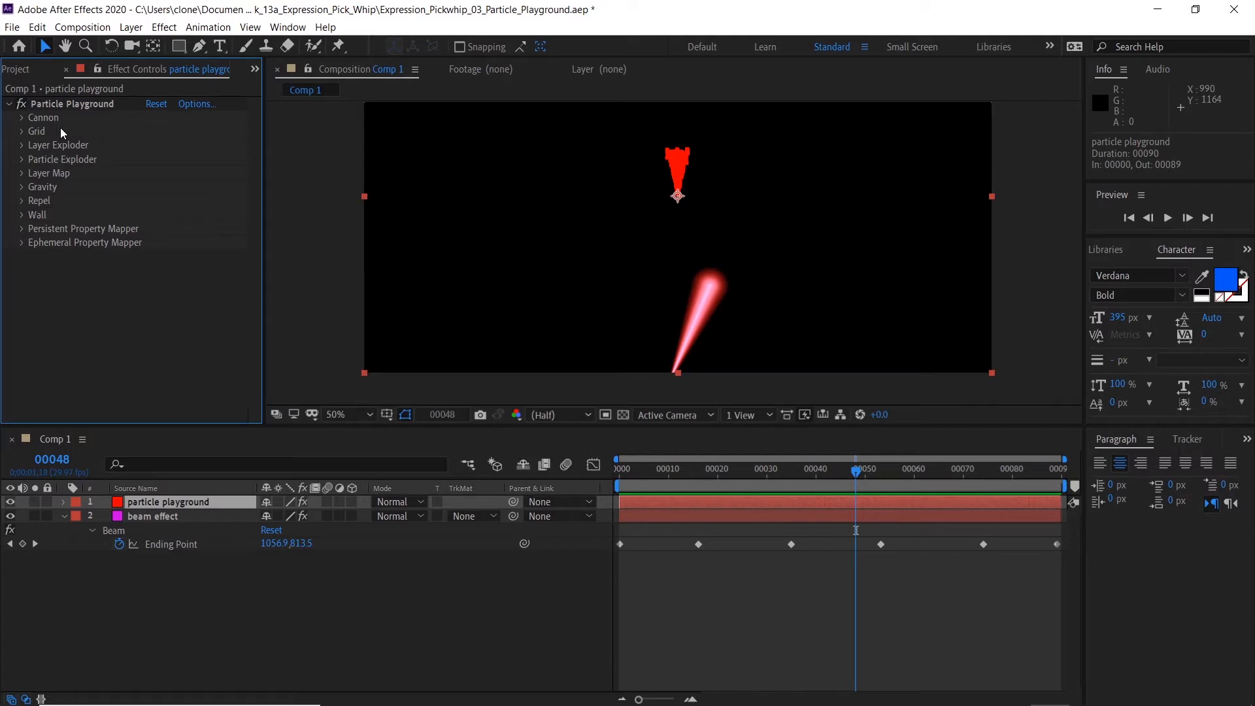
click(22, 117)
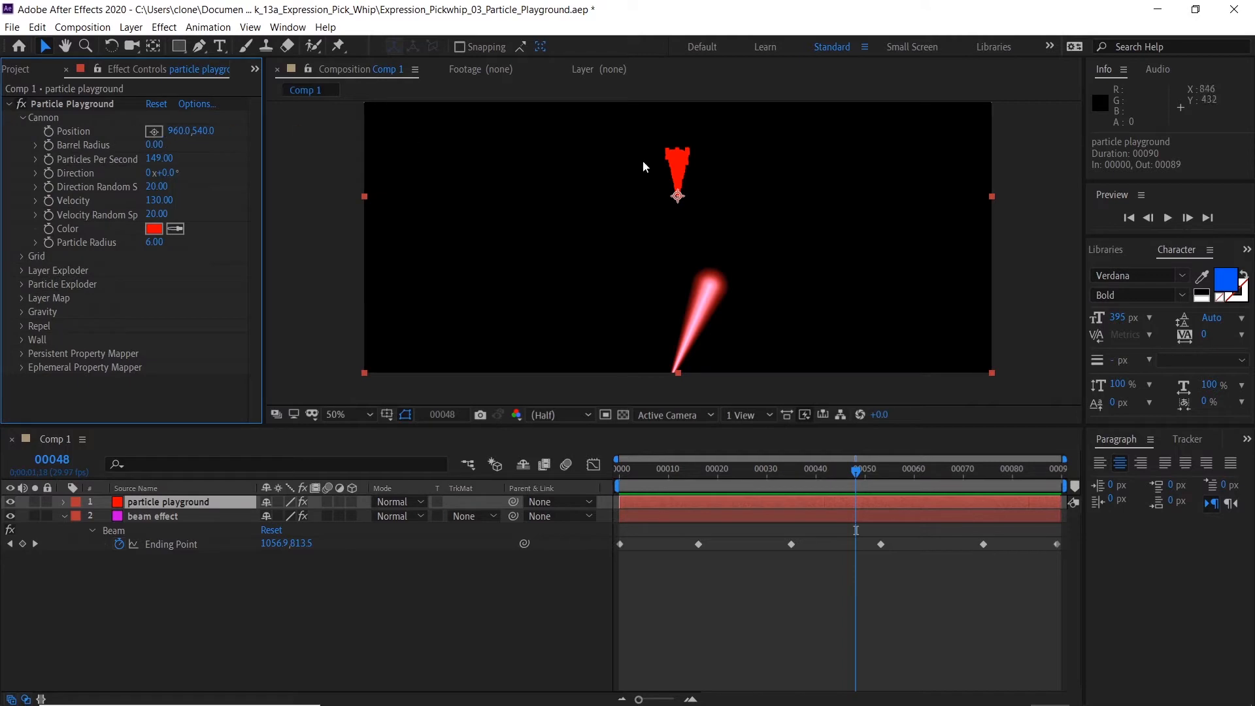
scroll(685, 184, up, 2)
key(space)
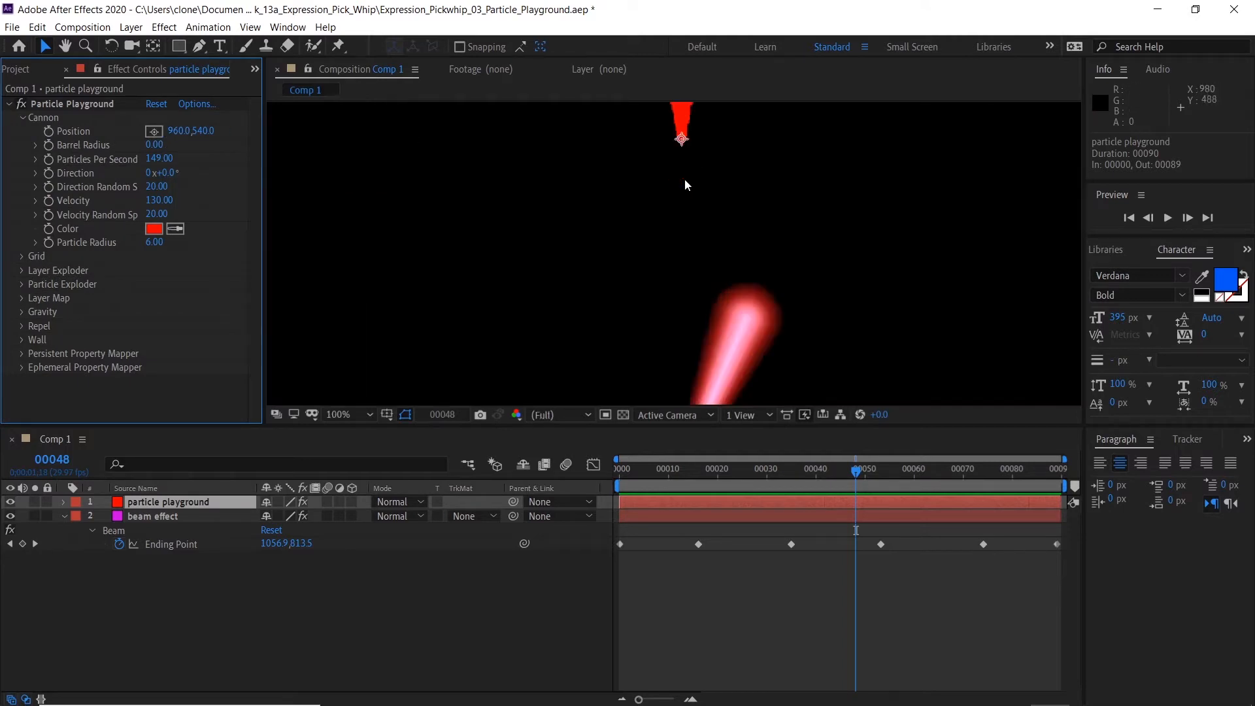
drag(689, 157, 681, 251)
drag(694, 186, 728, 319)
drag(855, 471, 845, 445)
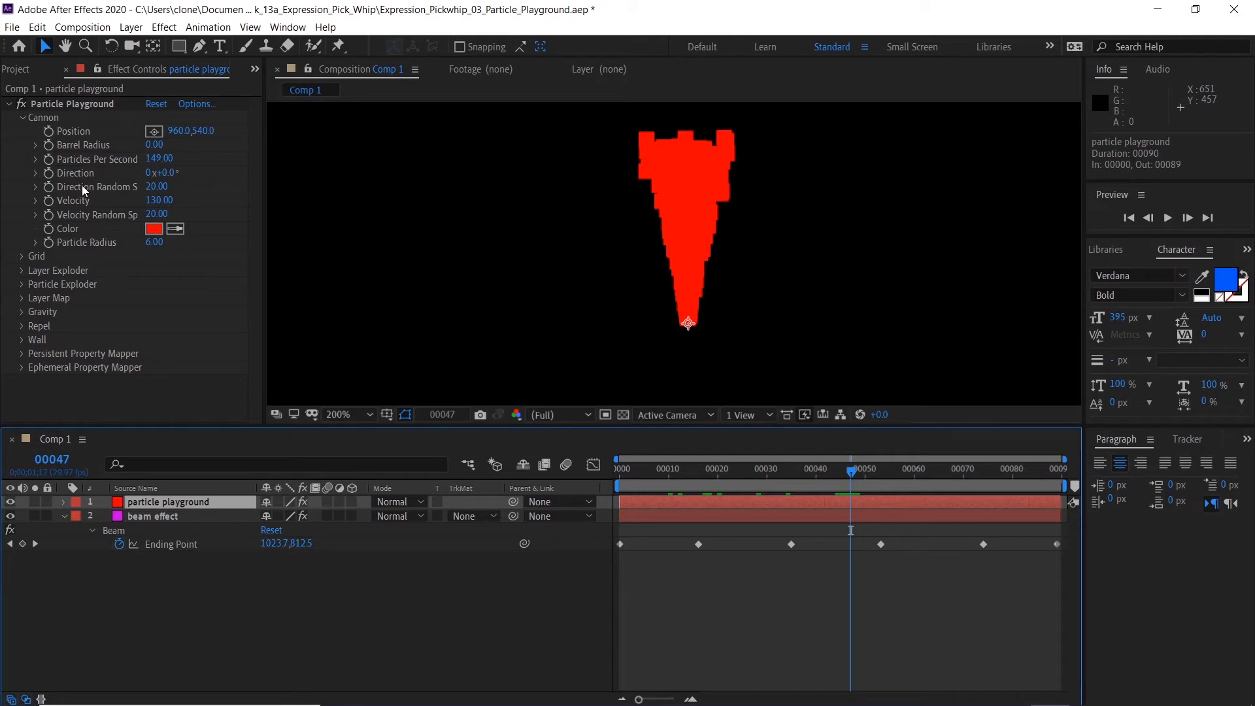
Add an expression to the Cannon's Position that links it to the Beam effect's Ending Point on the beam effect layer
alt+click(49, 131)
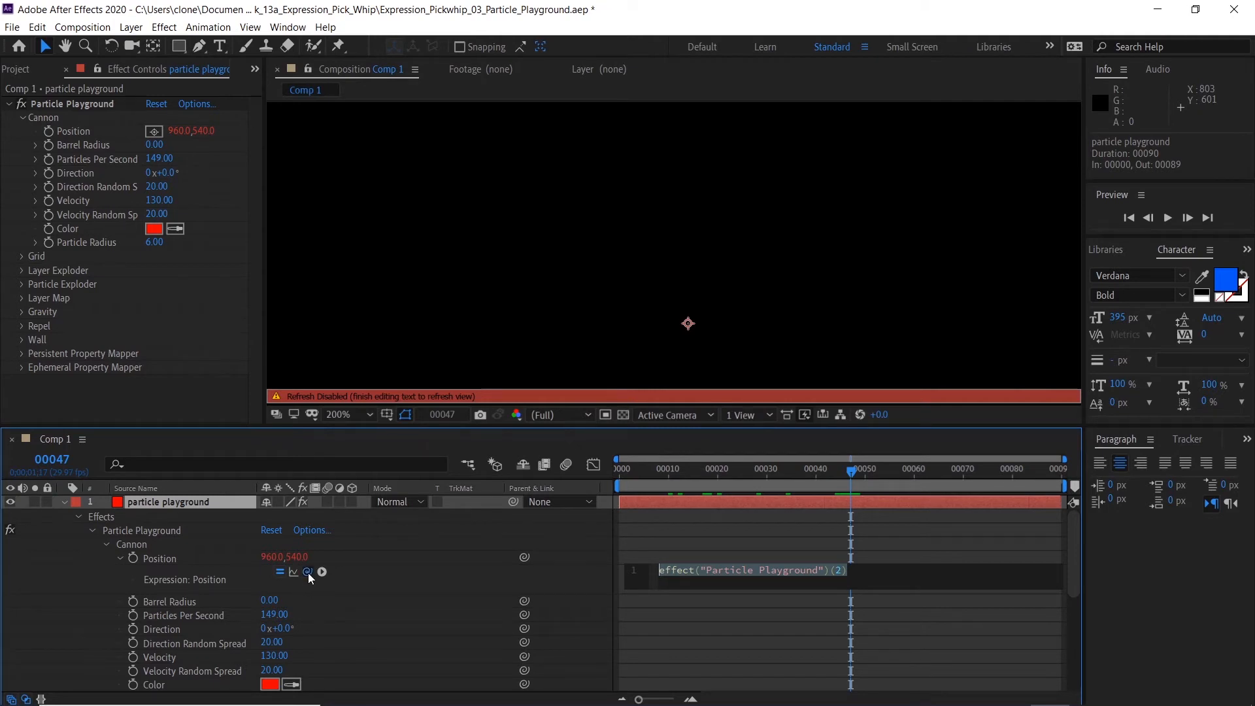
mouse_move(261, 586)
mouse_down()
mouse_move(234, 618)
mouse_move(236, 693)
mouse_move(256, 673)
mouse_move(257, 656)
mouse_move(230, 675)
mouse_move(238, 629)
mouse_move(255, 663)
mouse_move(244, 664)
mouse_move(293, 676)
mouse_move(196, 666)
mouse_move(188, 688)
mouse_up()
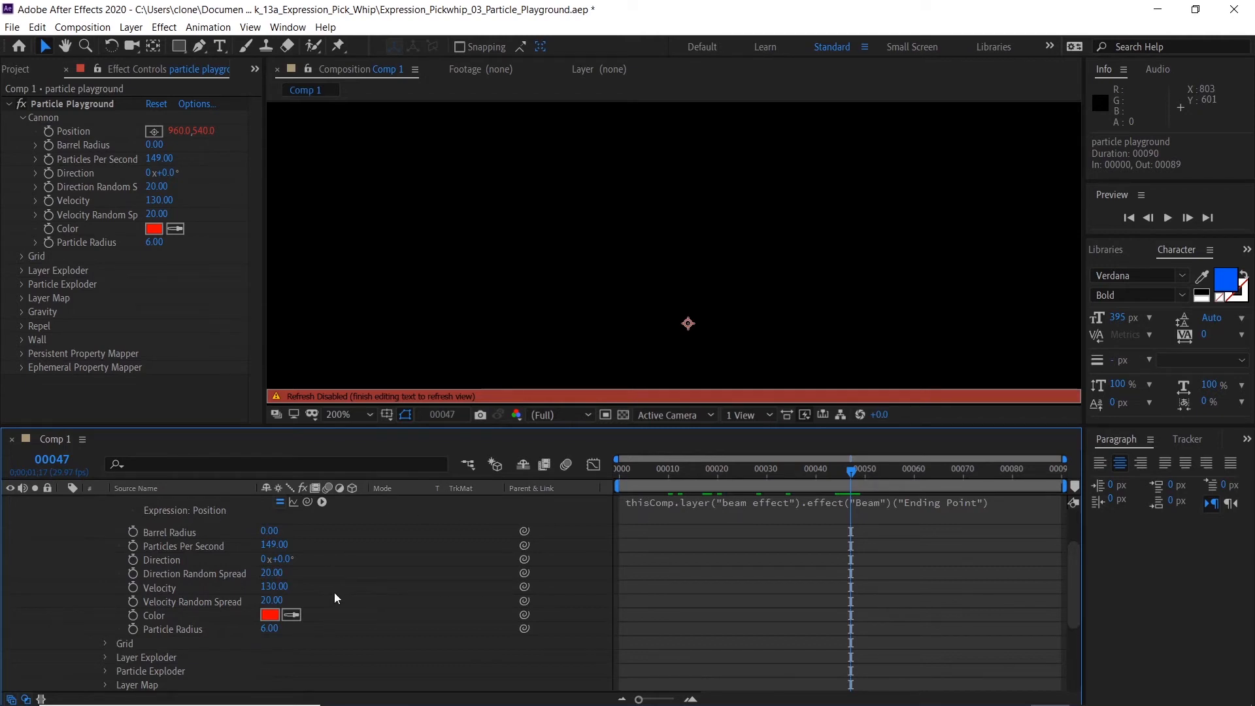
click(32, 540)
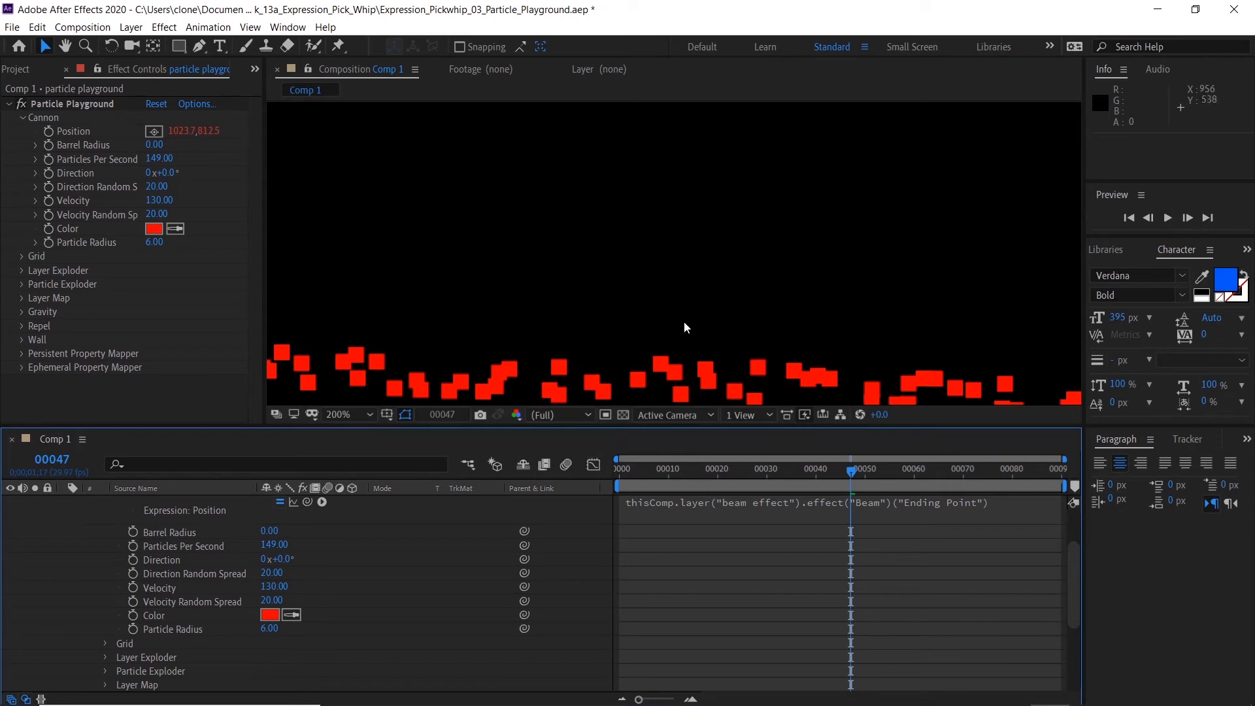
Fit the composition in view and preview the particles following the beam's ending point
key(shift+slash)
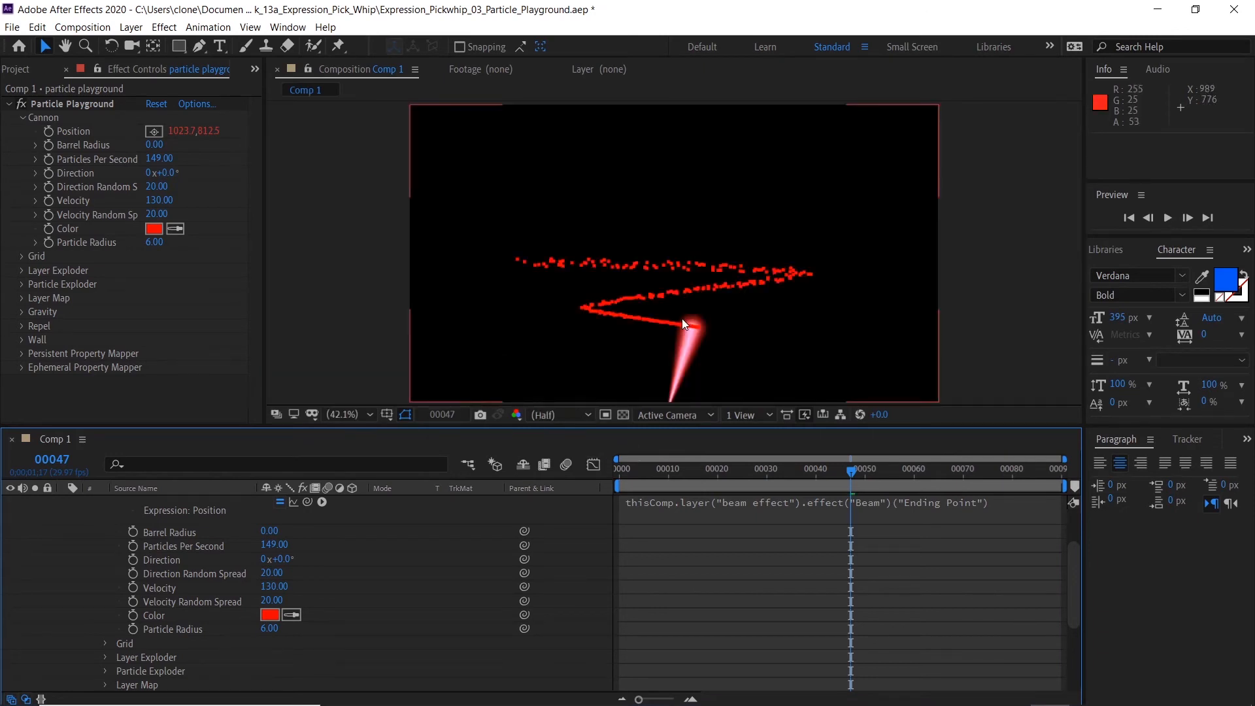
key(space)
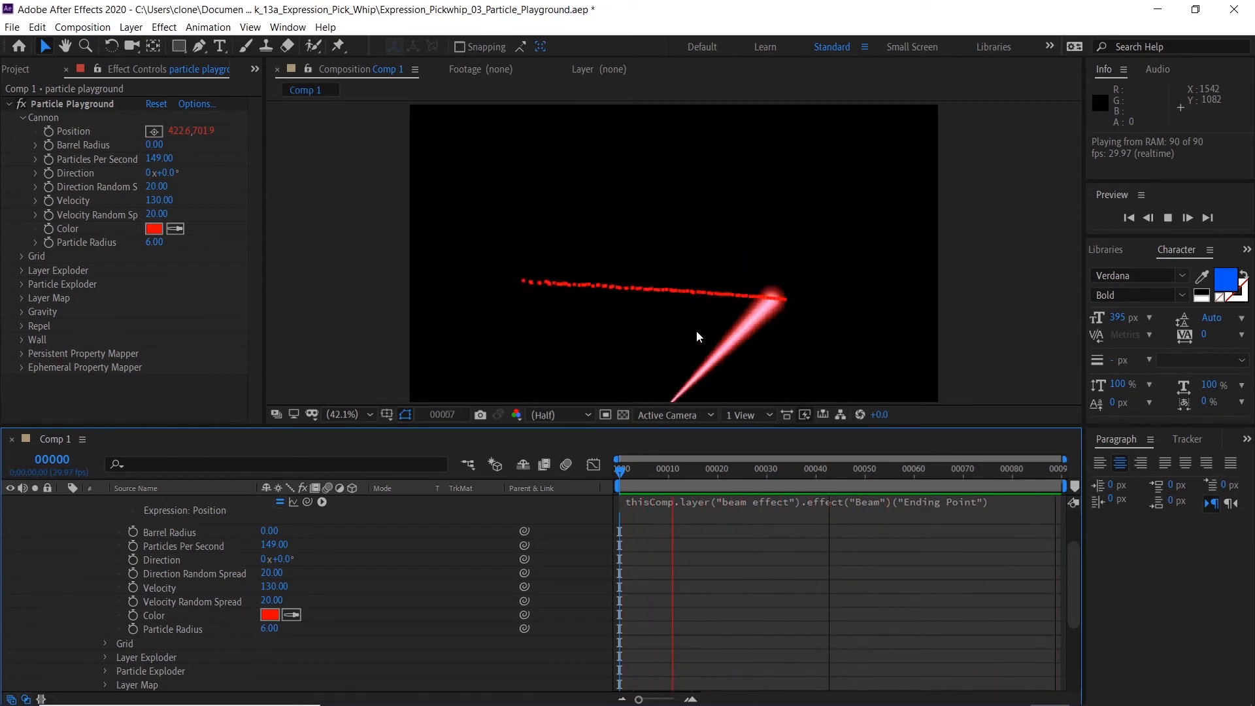
key(space)
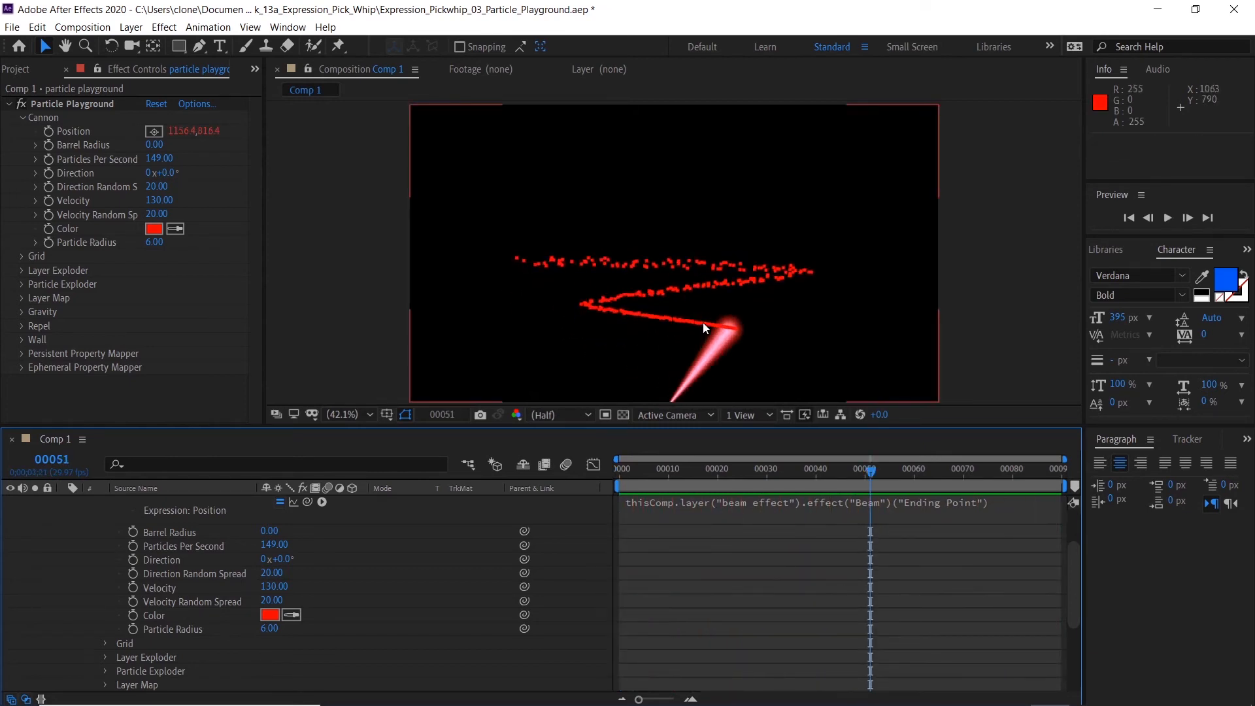
Set the Cannon's particle color to white (FFFFFF)
click(157, 226)
drag(206, 108, 23, 40)
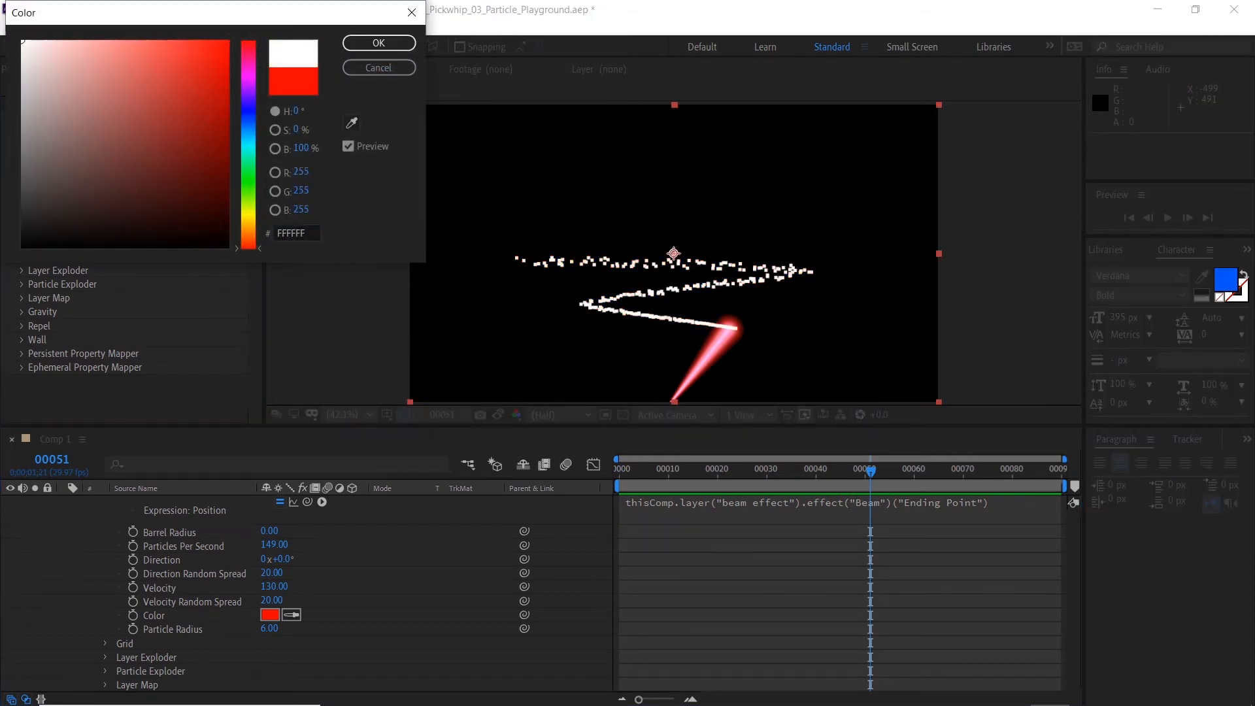
click(378, 42)
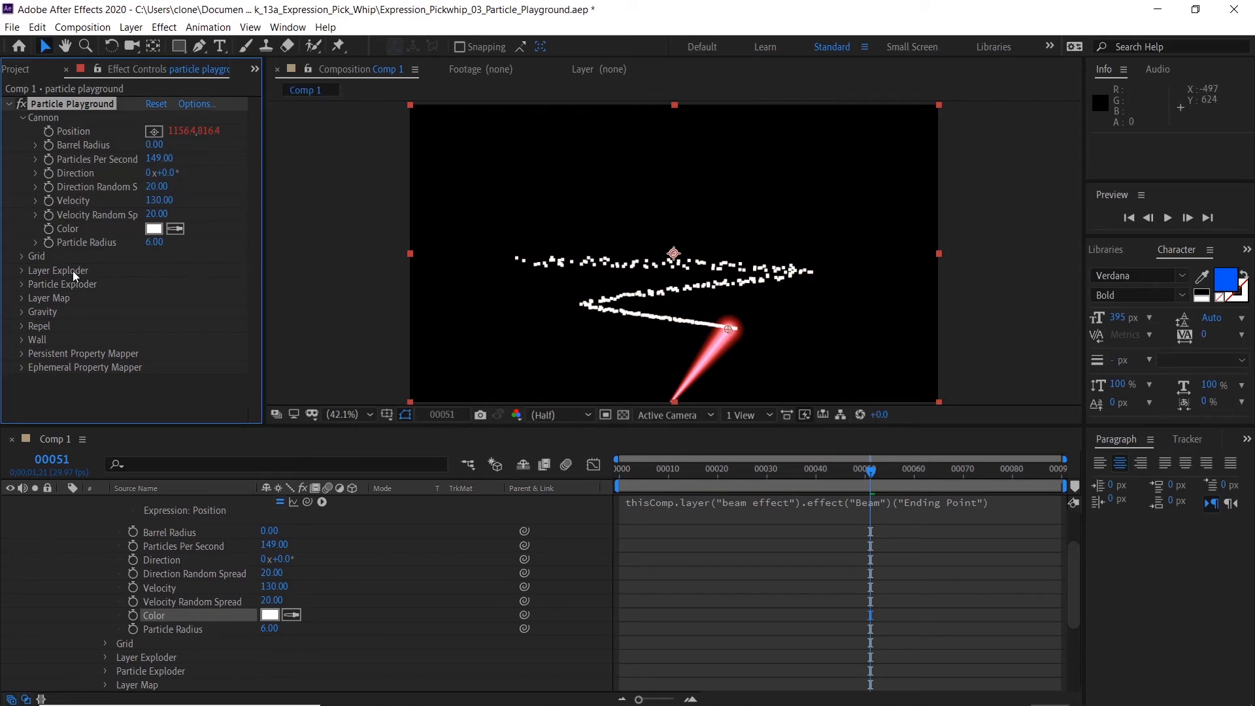
Expand Particle Playground's Gravity settings and preview how the particles fall from frame 10
click(21, 312)
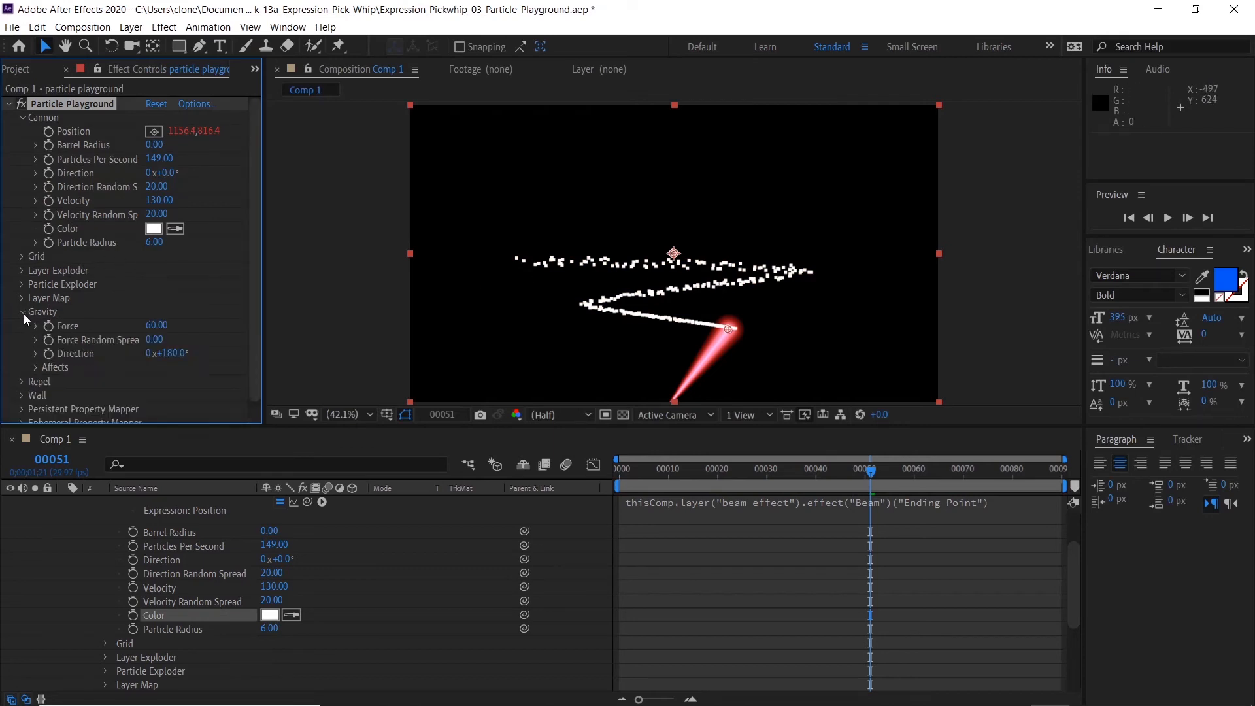
drag(762, 463, 668, 461)
key(space)
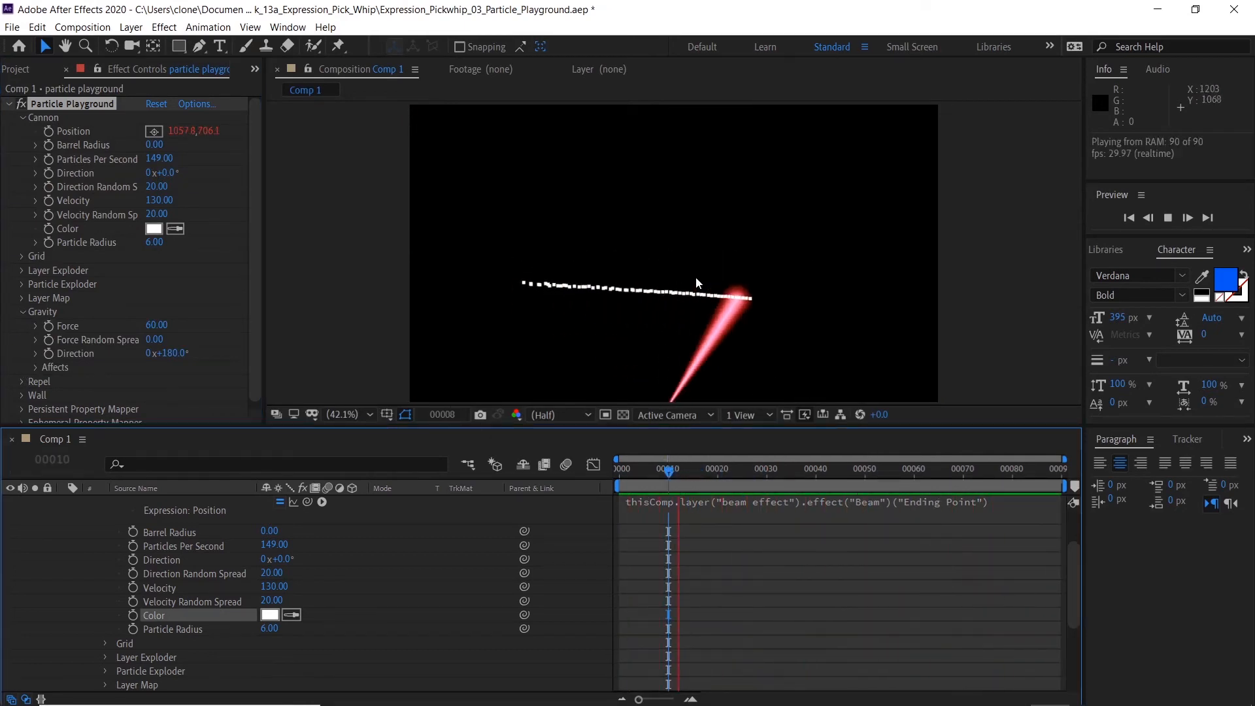
key(space)
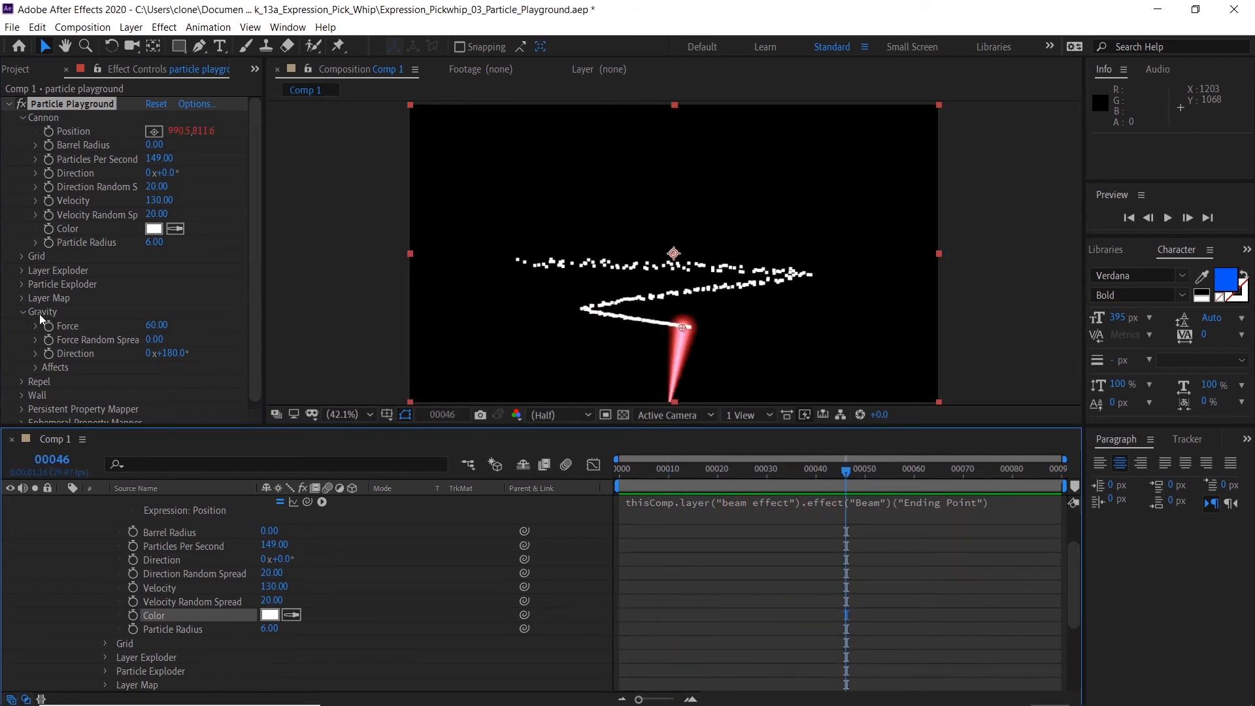
Set the Gravity Force to 30 and preview the particle trail from the first frame
click(159, 325)
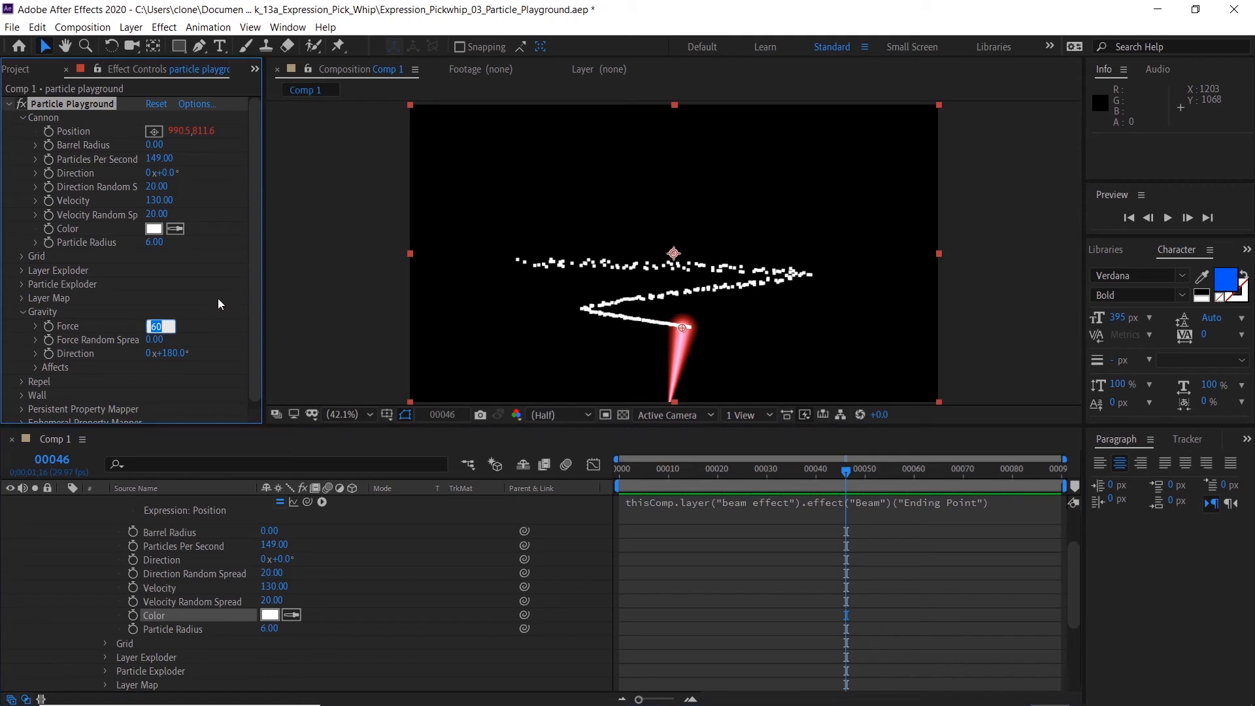
text(30)
key(Return)
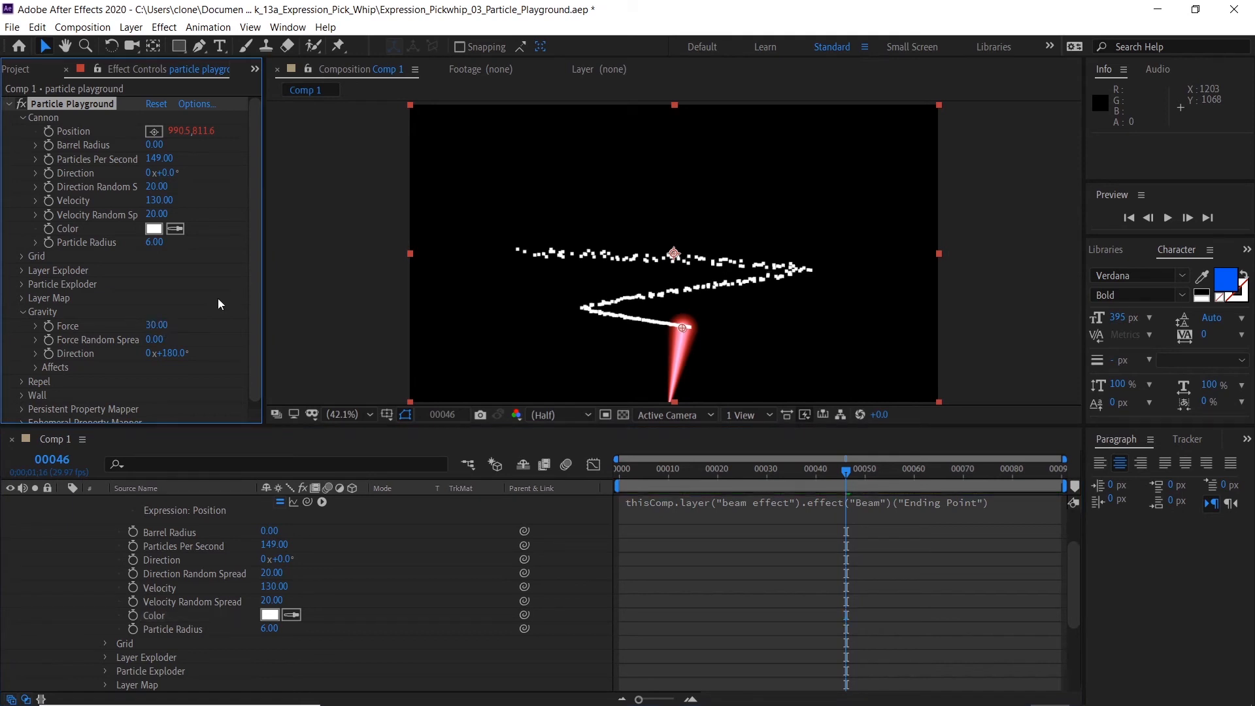
key(Home)
key(space)
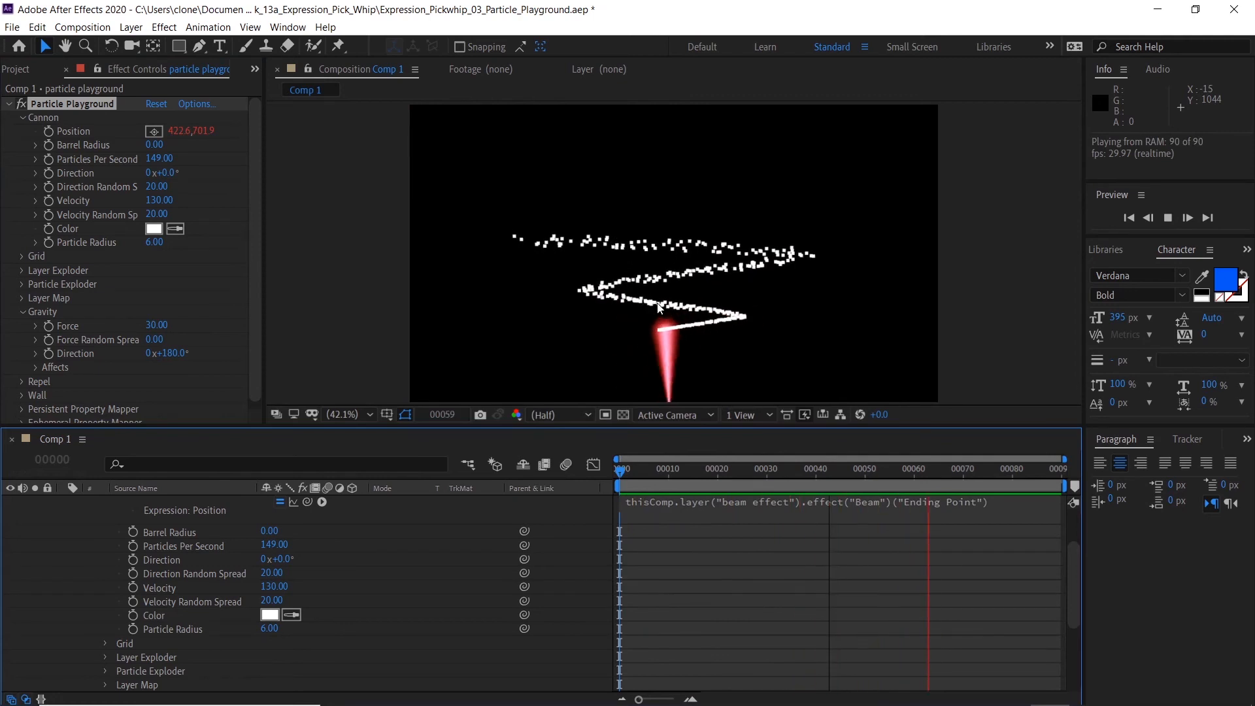
click(701, 299)
At frame 32, apply a Gaussian Blur effect to the particle playground layer with Blurriness 59.7
drag(681, 473, 776, 470)
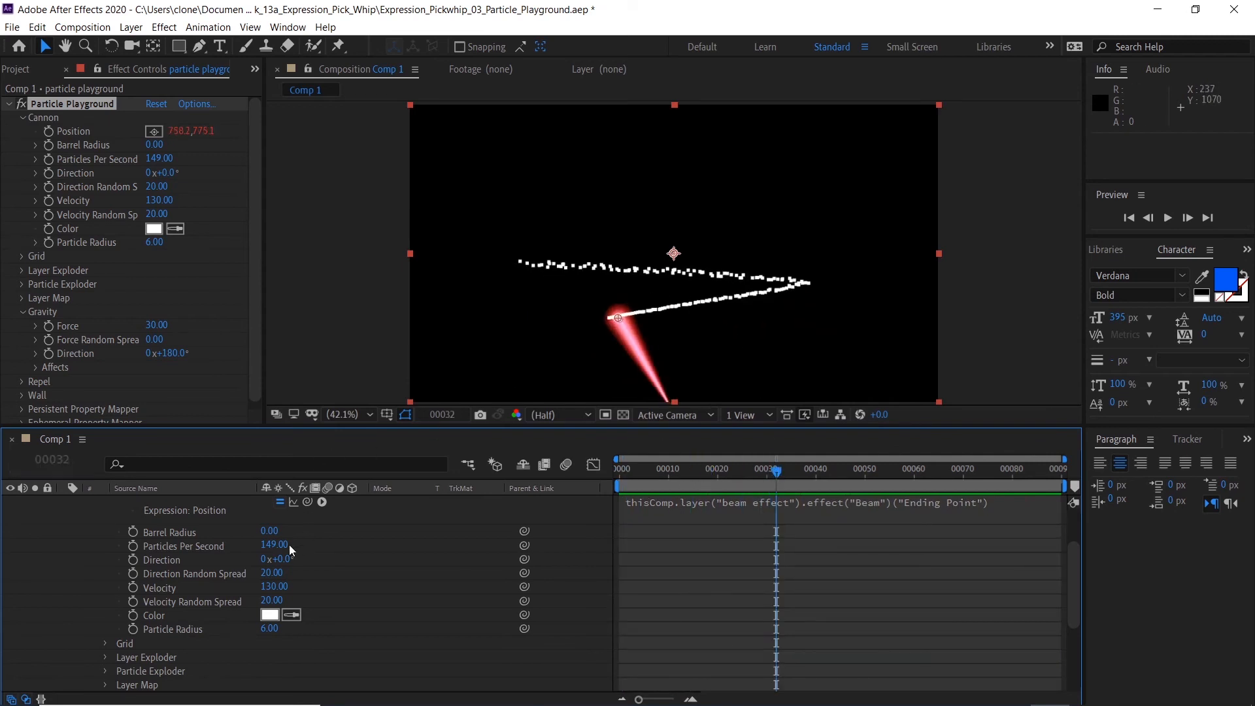
scroll(275, 542, up, 3)
click(144, 498)
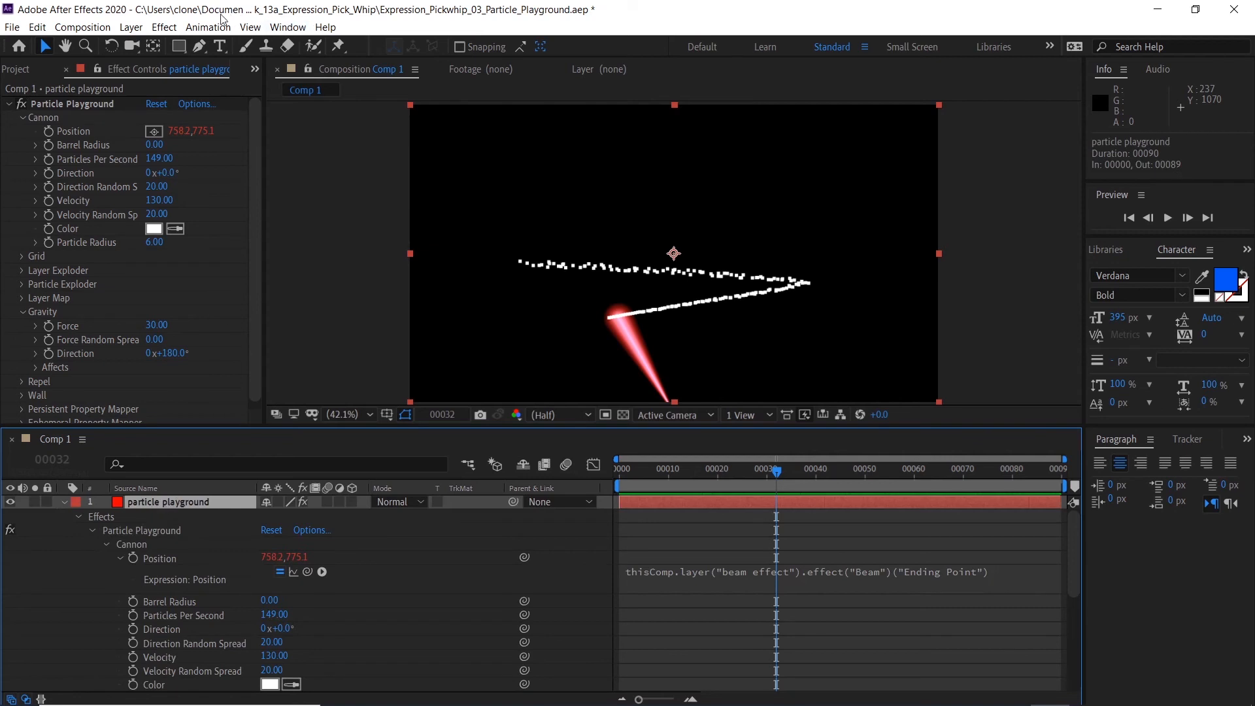
click(164, 27)
mouse_move(185, 127)
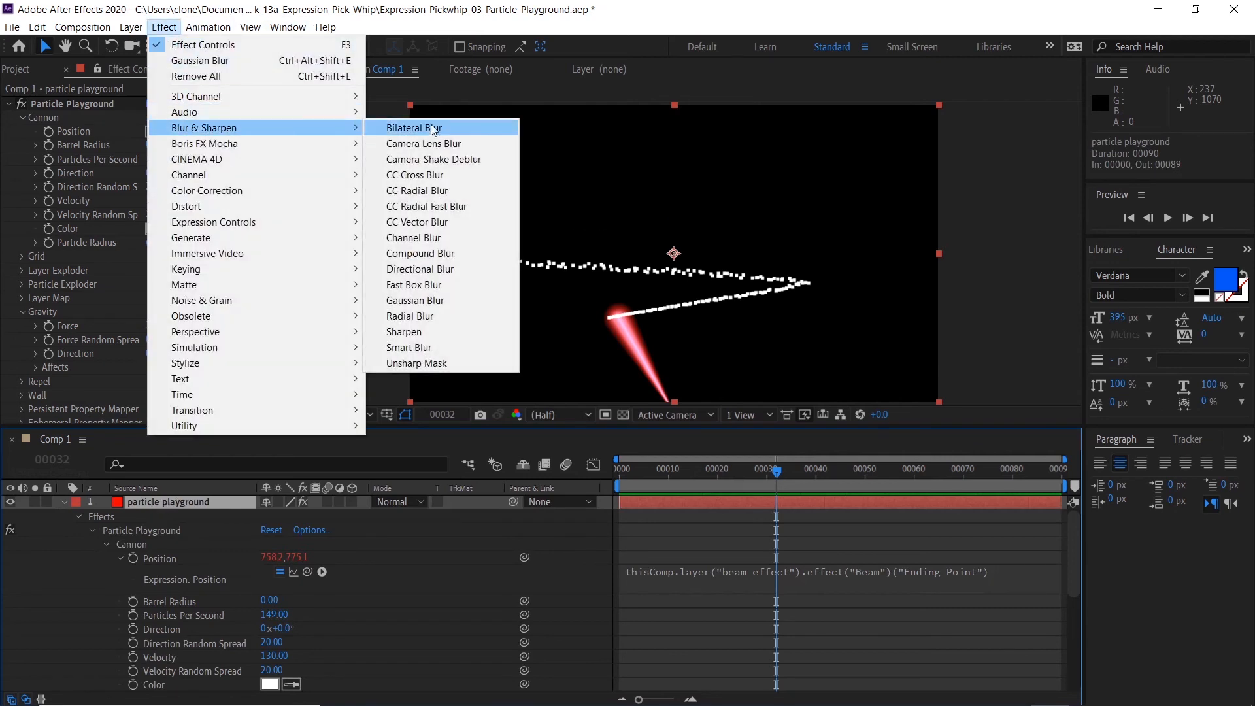
click(407, 298)
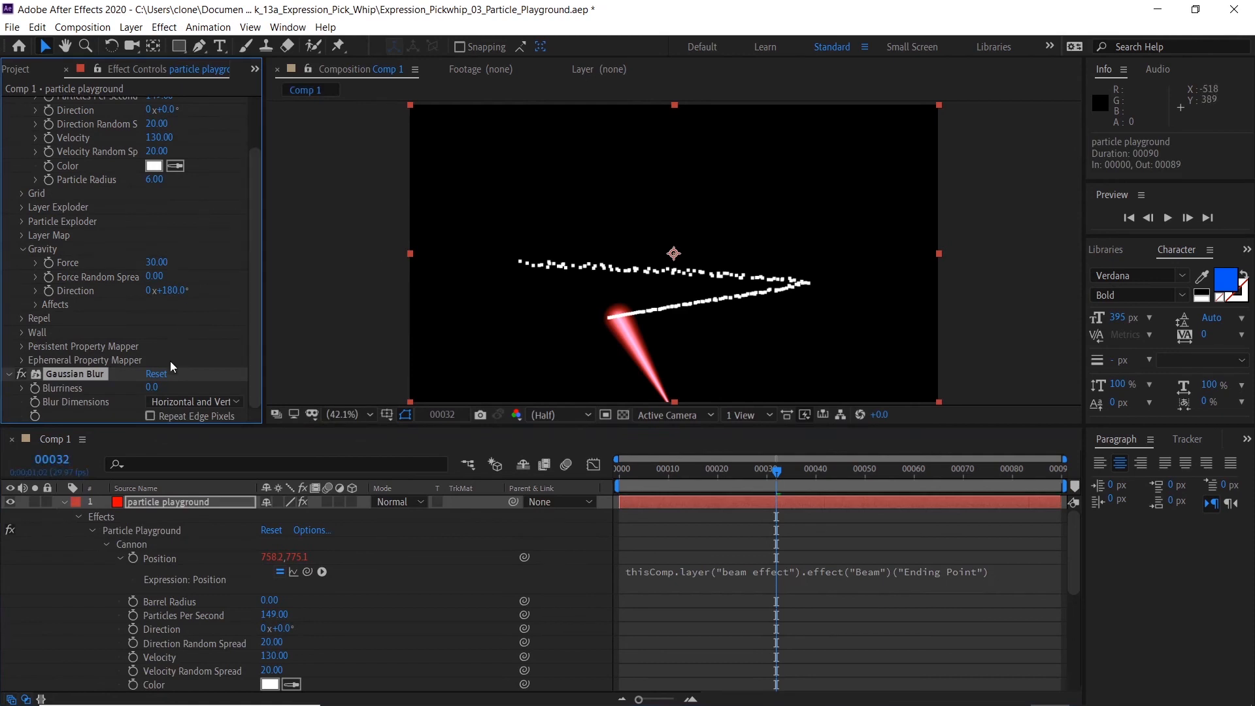
drag(159, 385, 560, 359)
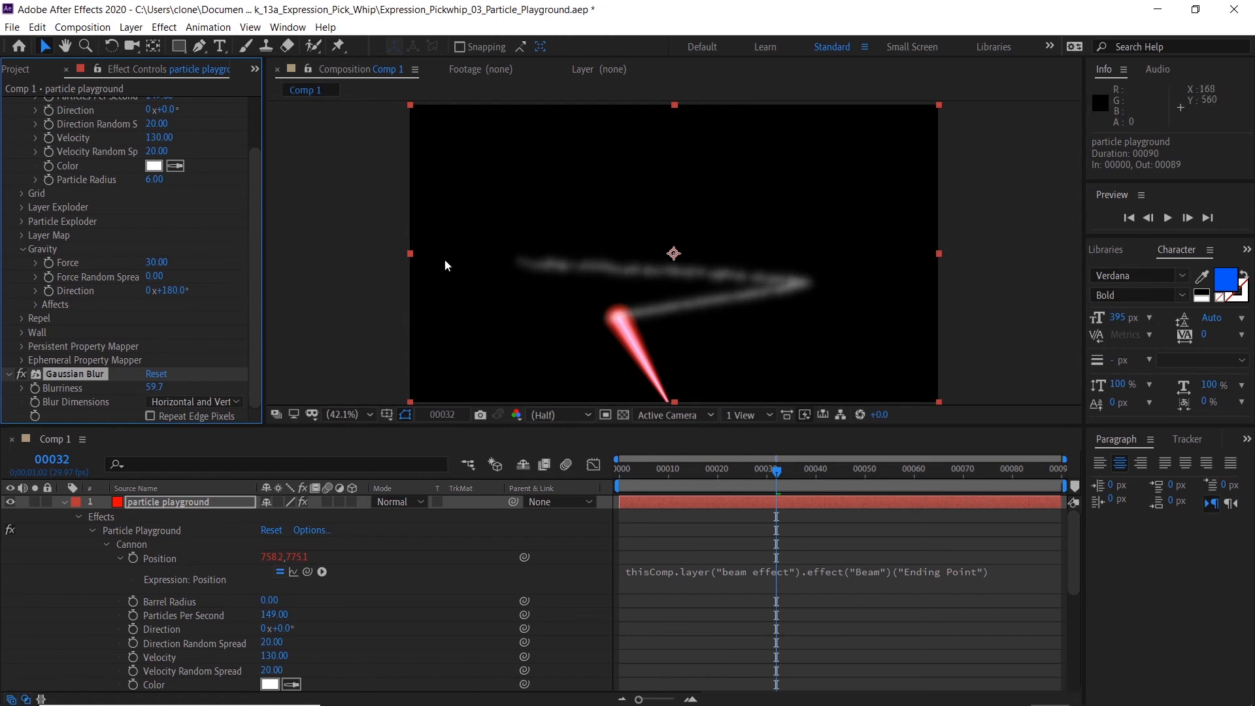
Set the Cannon's Particle Radius to 13 and the Gaussian Blur's Blurriness to 104.2
drag(257, 254, 262, 173)
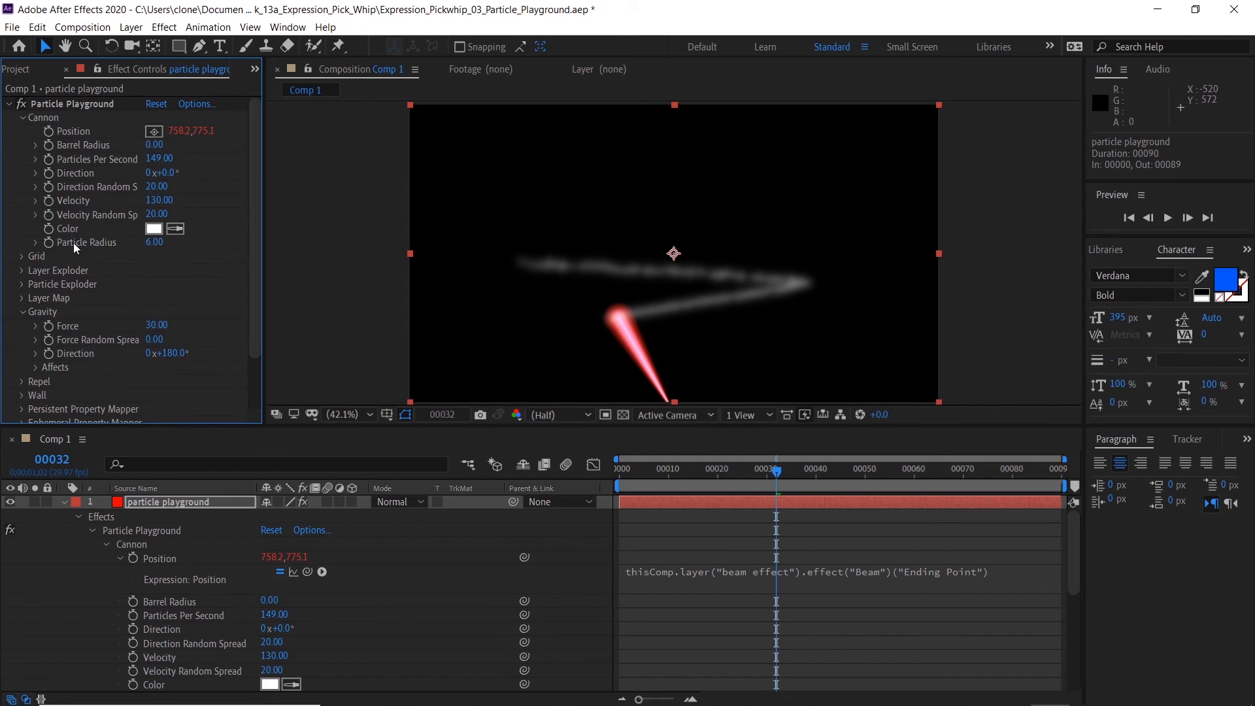
drag(154, 242, 164, 241)
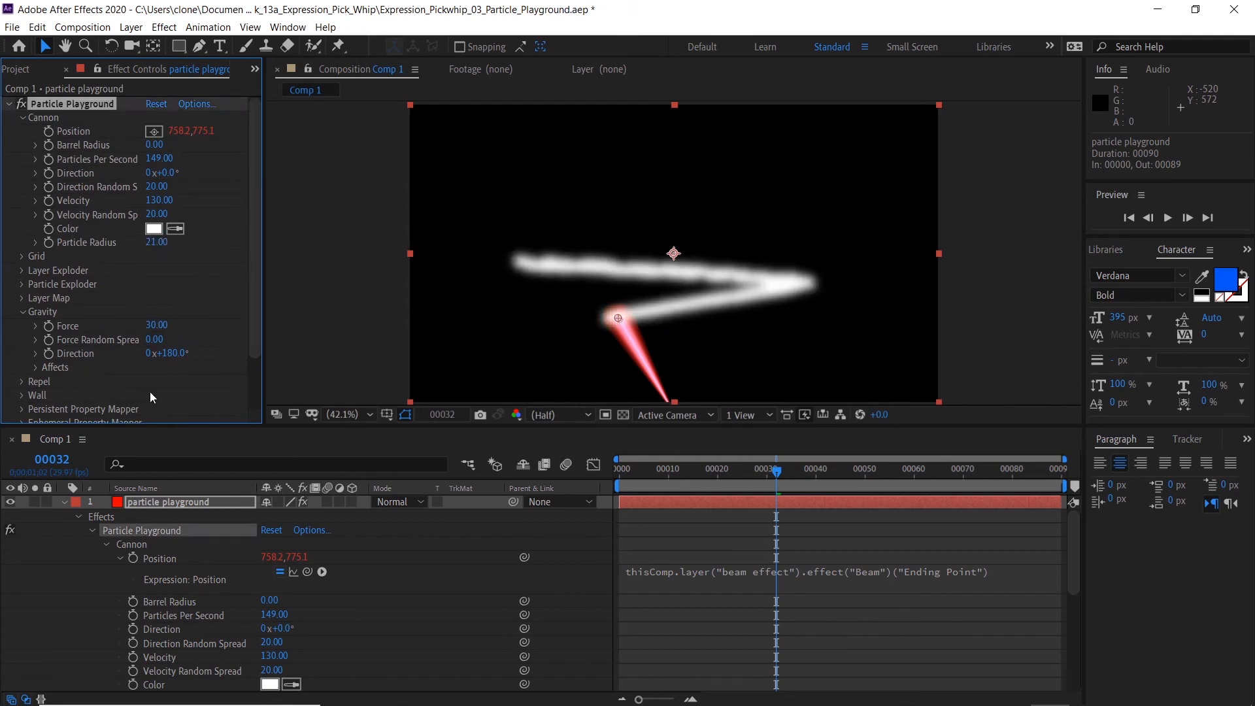
scroll(203, 367, down, 1)
scroll(205, 373, down, 1)
drag(154, 386, 488, 355)
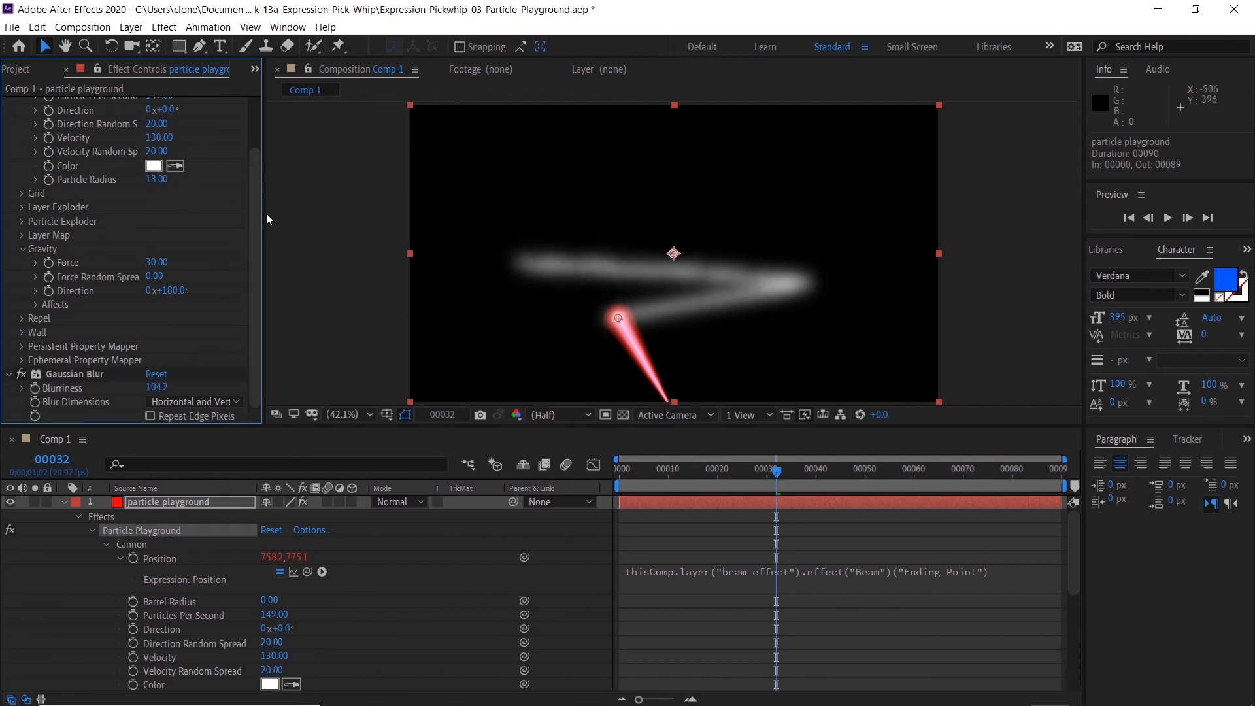
Set the Cannon's Particles Per Second to 168 and preview the blurred trail from the first frame
drag(256, 212, 256, 128)
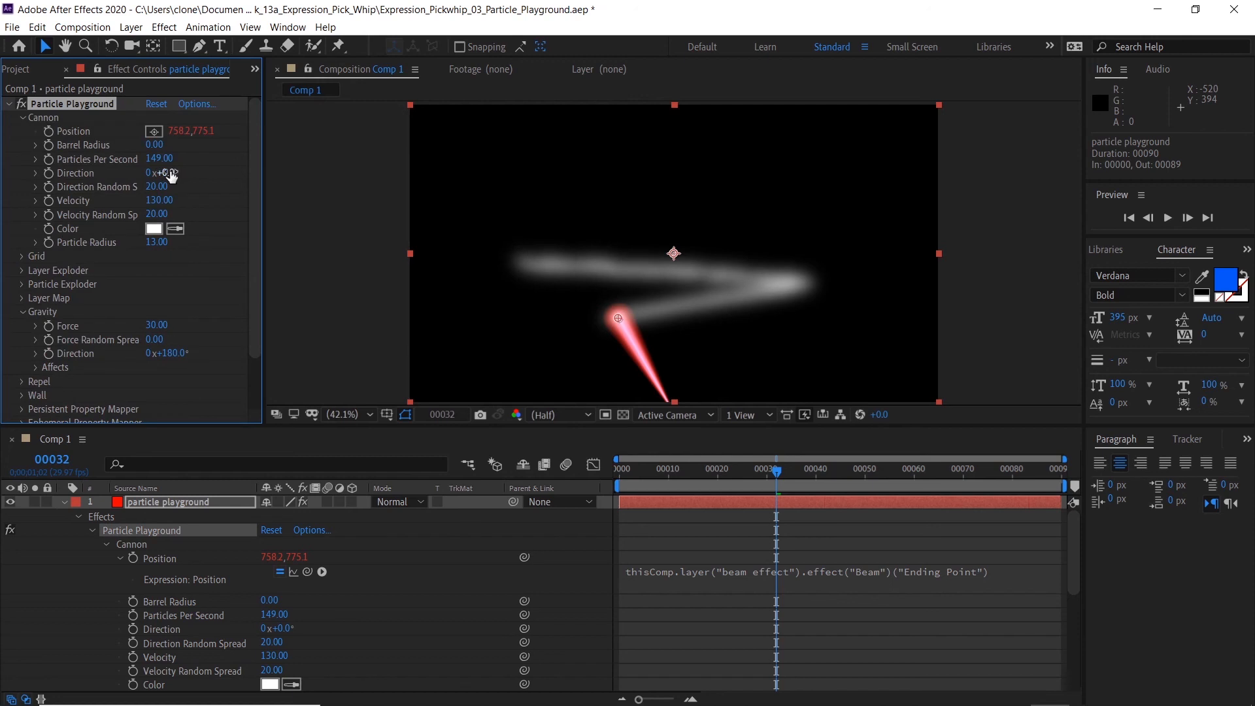
drag(157, 158, 173, 155)
drag(722, 471, 574, 485)
key(space)
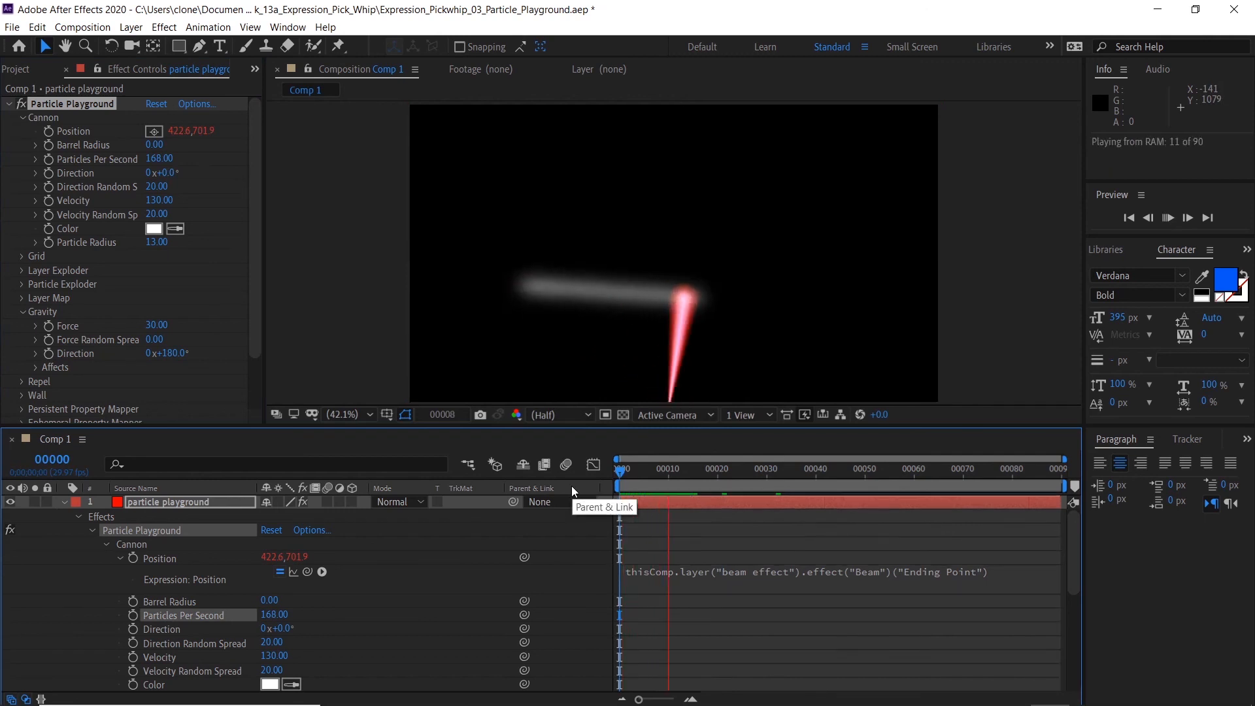